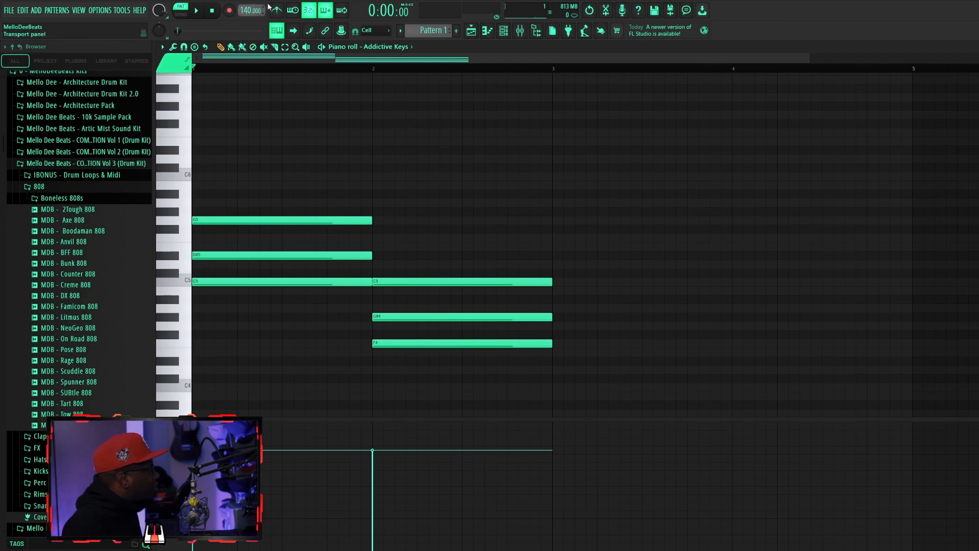
Play back the two-chord pattern and lower its notes an octave, keeping G#4 as the second chord's top note.
left_click(200, 10)
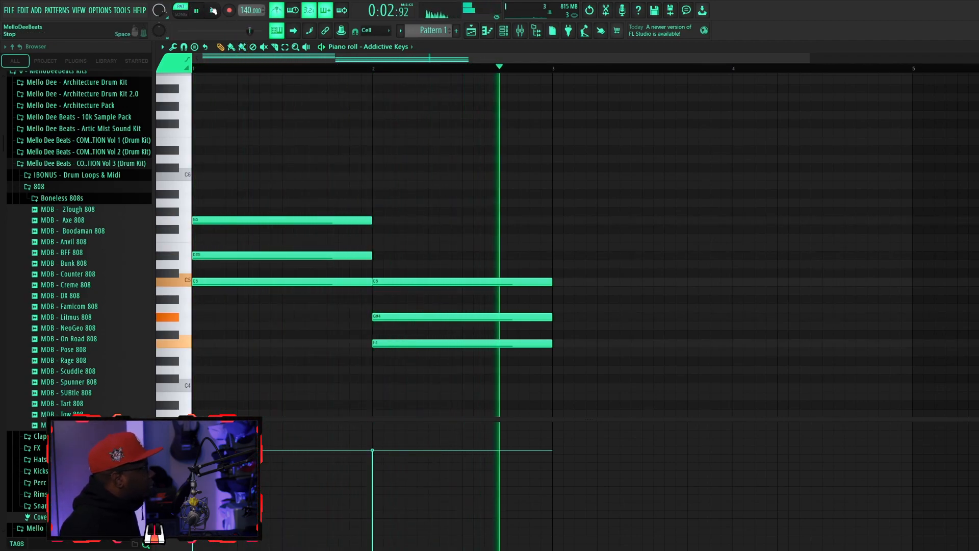
left_click(213, 11)
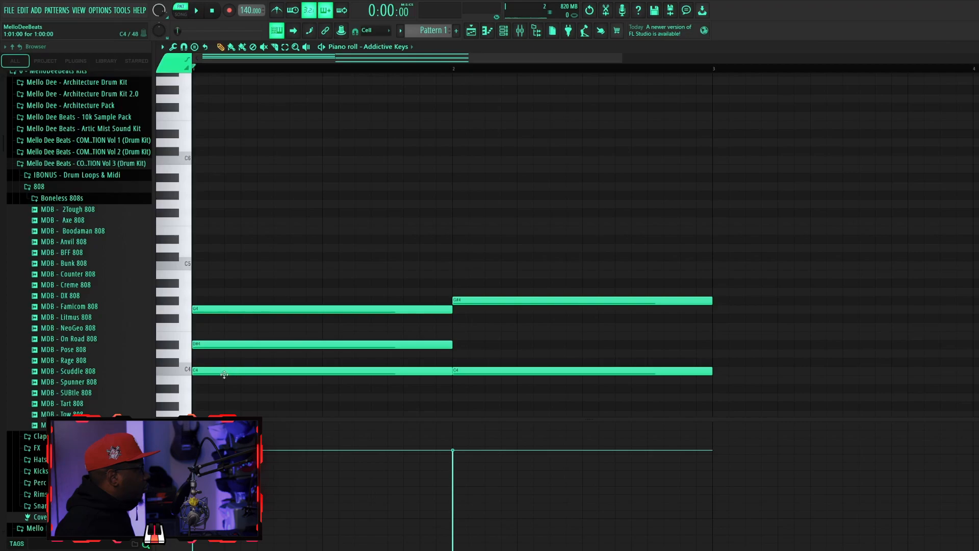
left_click(221, 371)
scroll(279, 210, "up", 1)
scroll(282, 212, "down", 3)
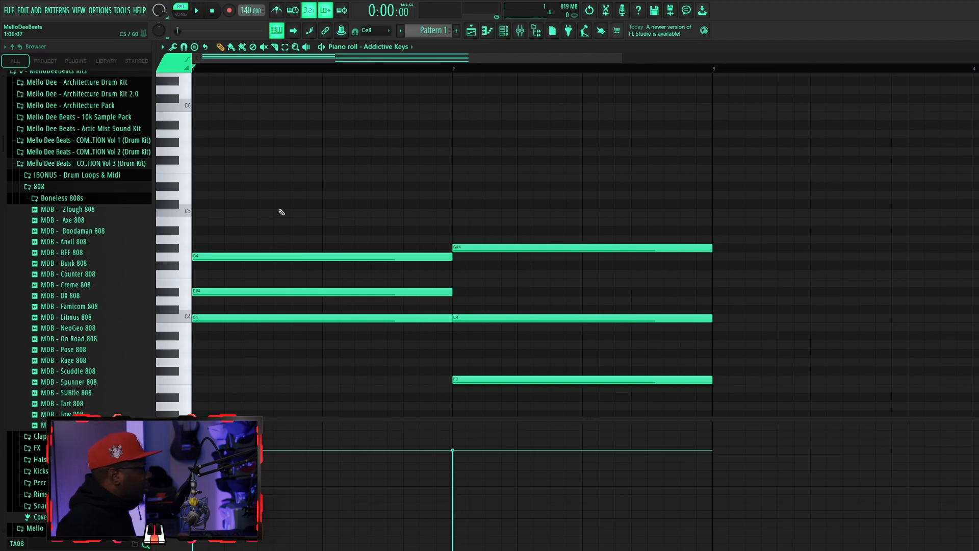
scroll(279, 212, "up", 7)
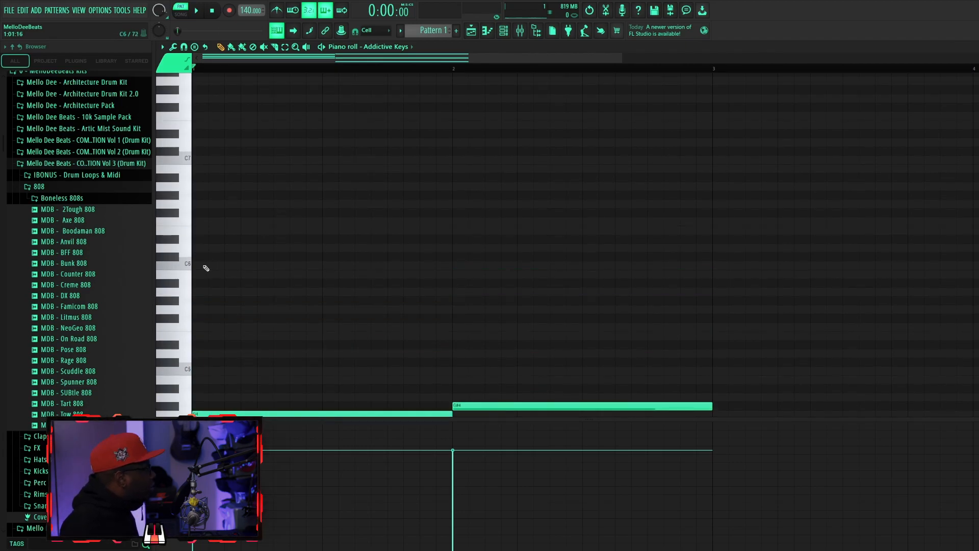
Draw a melody motif in the first bar: a one-beat C6 followed by half-beat D6 and D#6 notes.
left_click(203, 266)
left_click_drag(454, 264, 238, 282)
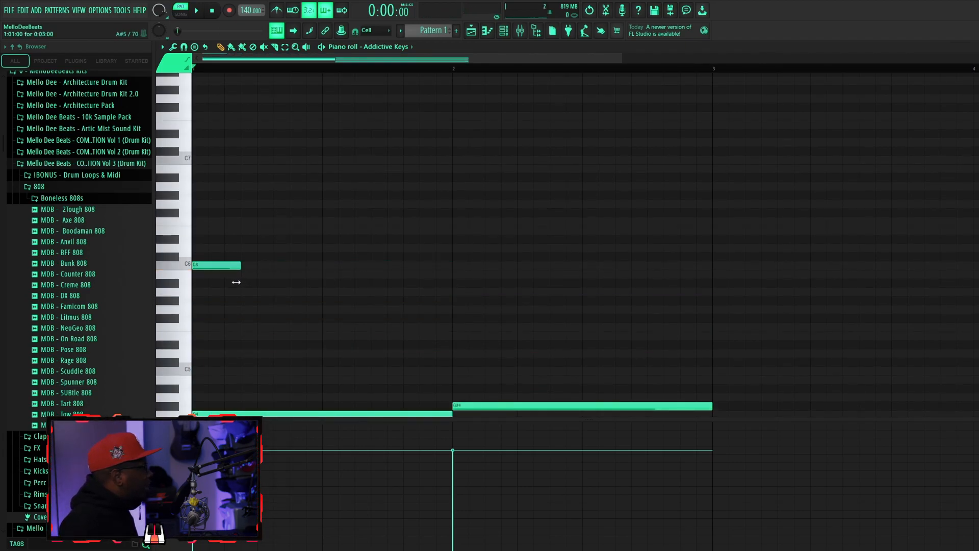
left_click(237, 248)
right_click(241, 249)
left_click(263, 249)
left_click_drag(279, 240, 296, 240)
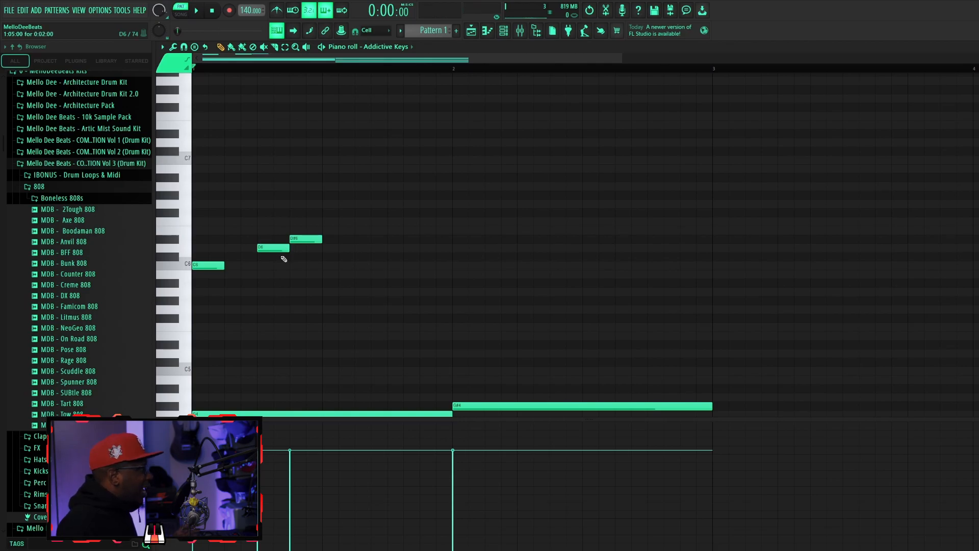
left_click_drag(221, 270, 257, 266)
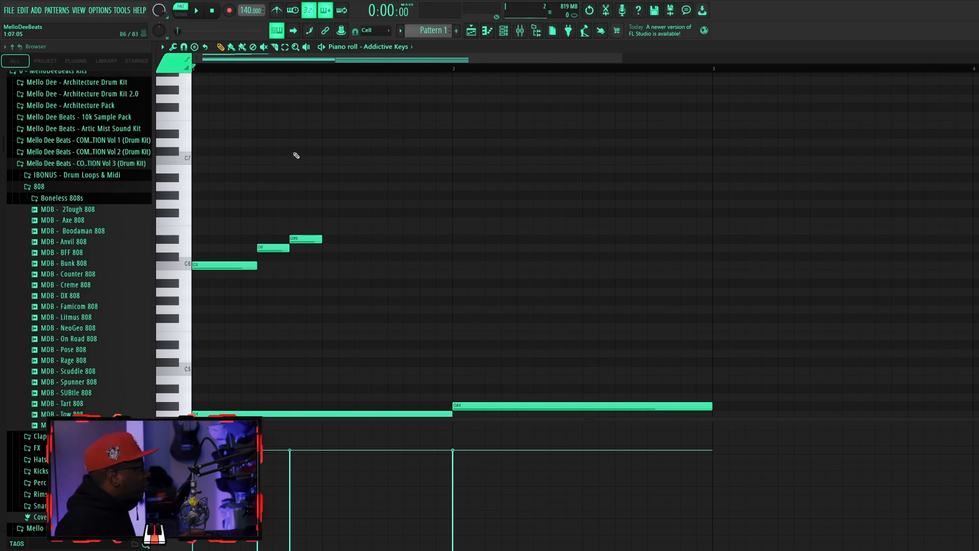
Try repeating the three-note motif across both bars, and delete the extra copies.
left_click_drag(323, 337, 187, 188)
key("ctrl+b")
key("ctrl+b")
key("ctrl+b")
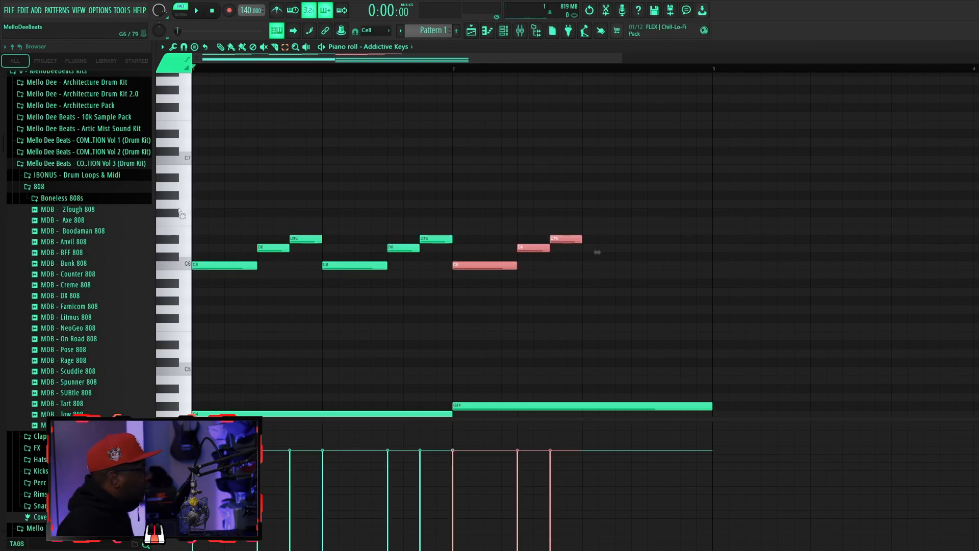
key("ctrl+d")
key("space")
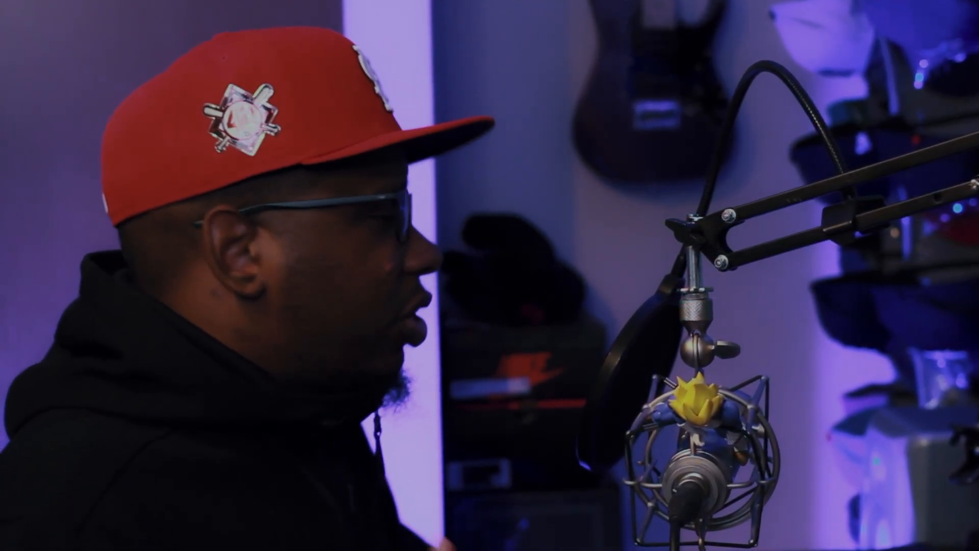
left_click_drag(769, 211, 371, 105)
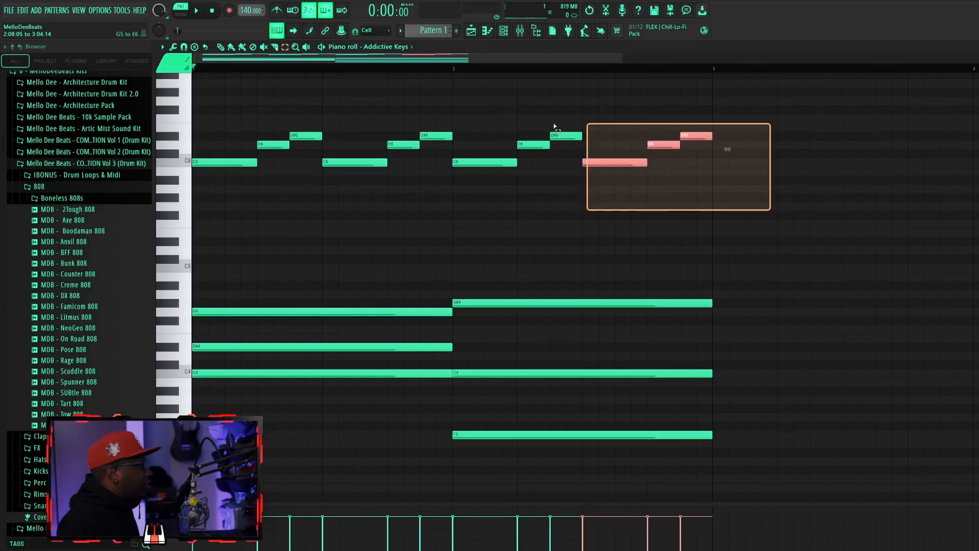
key("Delete")
Complete the first bar with half-beat F6, D#6, A#5 and C6 notes, duplicate the melody into the second bar and play it.
scroll(387, 164, "up", 4)
key("space")
key("space")
left_click(334, 224)
left_click(359, 242)
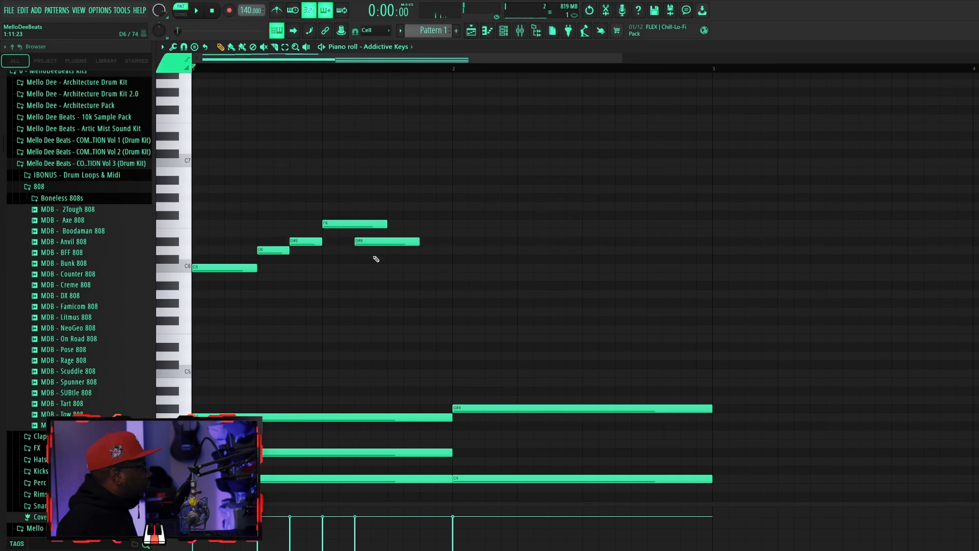
left_click(394, 293)
left_click_drag(393, 290, 393, 281)
left_click(426, 267)
key("space")
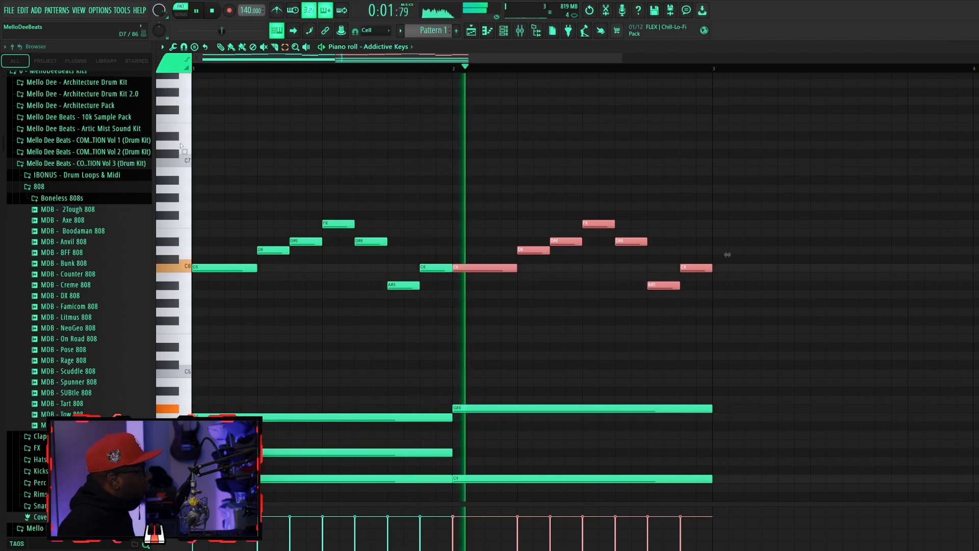
key("space")
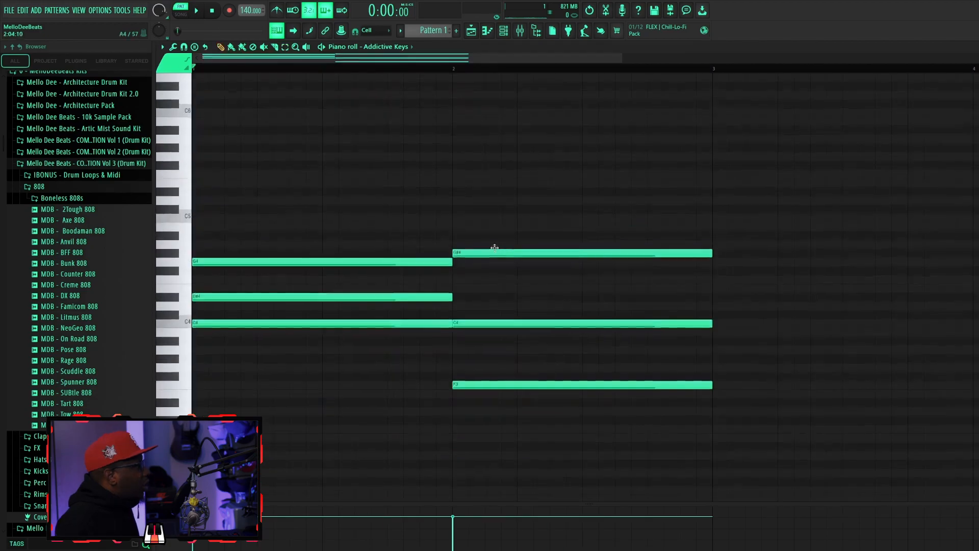
Clear all notes from the piano roll and draw a one-bar chord of C5, D#5 and G5.
right_click(445, 262)
right_click(489, 384)
scroll(356, 179, "up", 5)
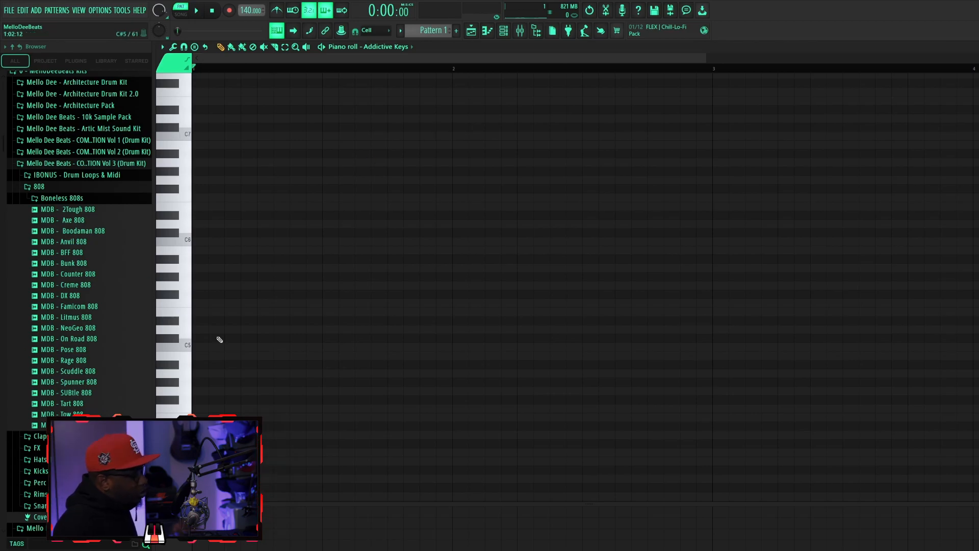
left_click(306, 347)
left_click(217, 285)
left_click(218, 321)
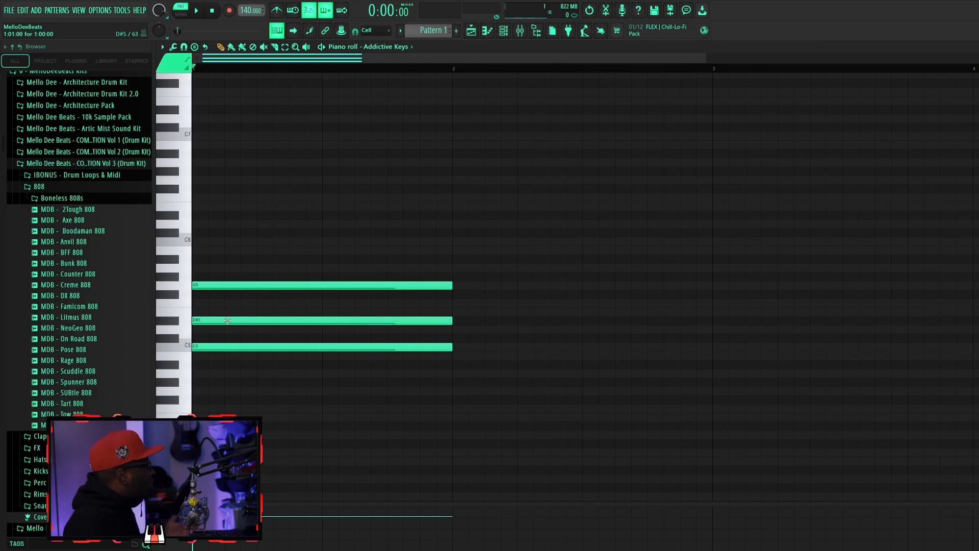
Try adding D5, F5, A5 and B5 notes over the chord, removing each one.
left_click(235, 329)
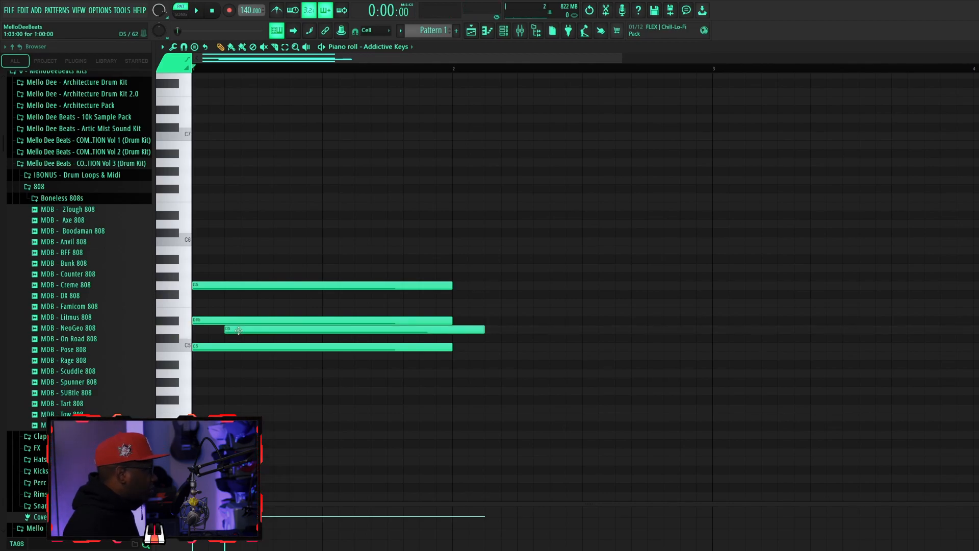
left_click(278, 303)
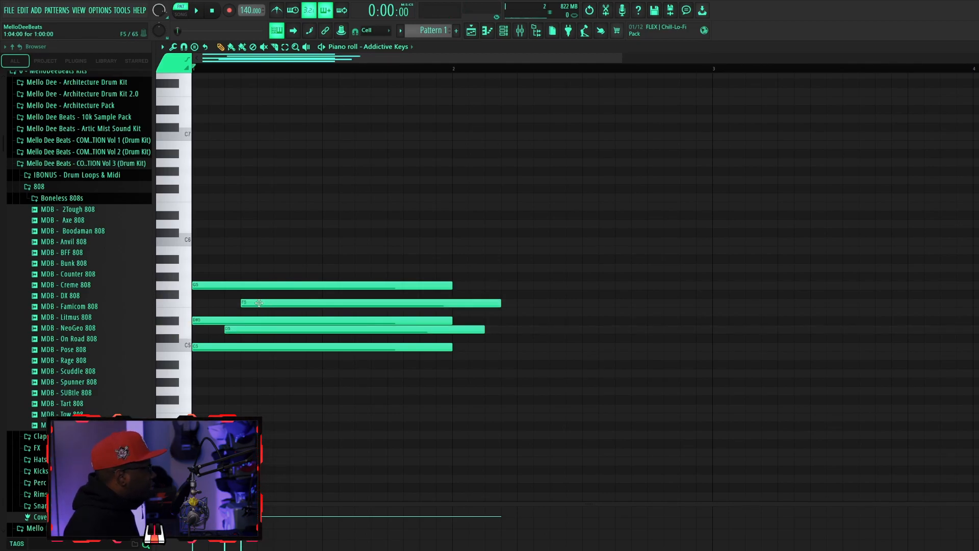
right_click(259, 303)
left_click(244, 268)
right_click(250, 268)
left_click(258, 268)
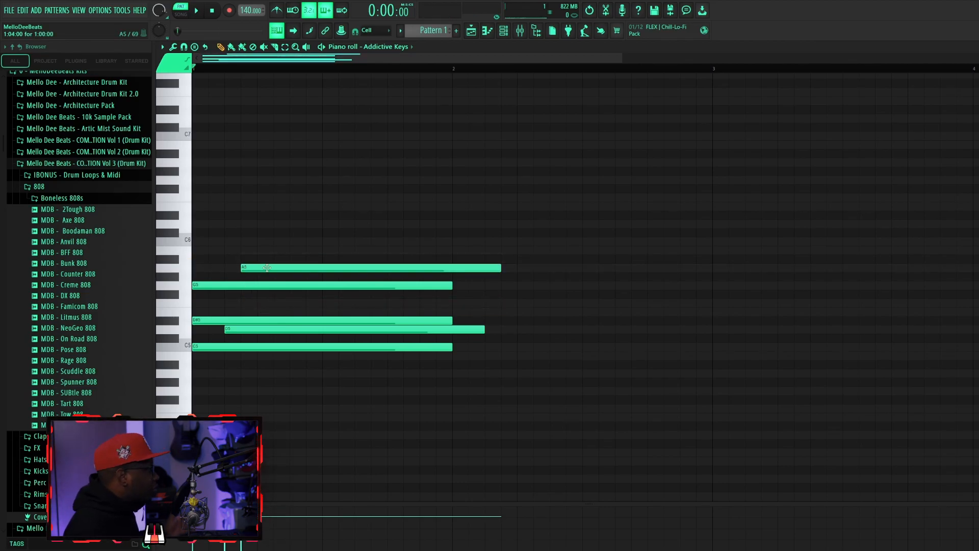
right_click(267, 269)
left_click(264, 250)
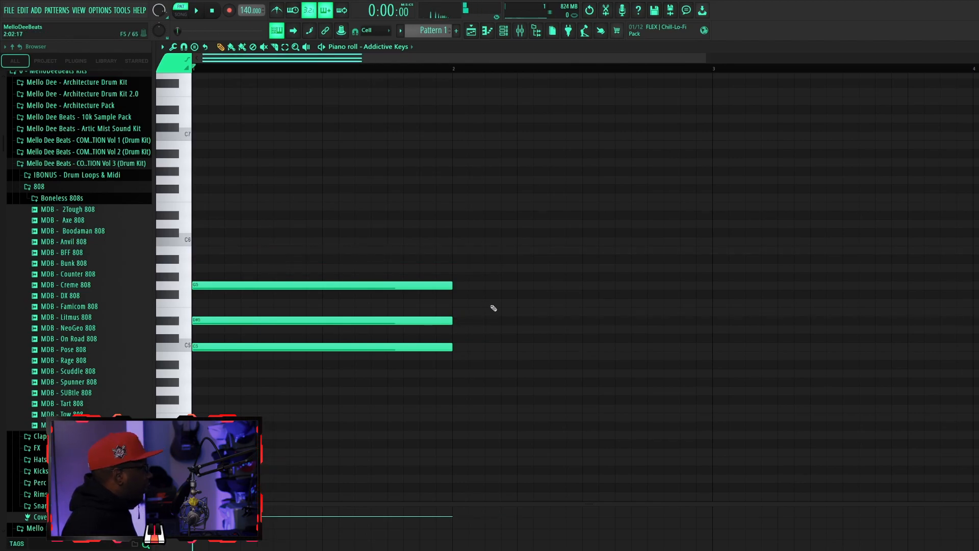
Shorten the three chord notes to one step each and set the piano roll snap to 1/3 beat.
left_click_drag(452, 321, 209, 321)
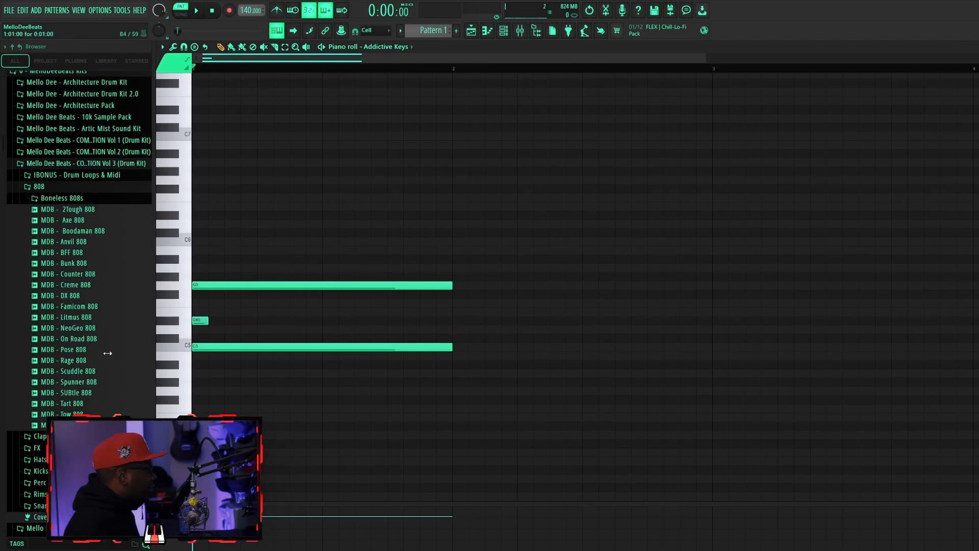
left_click(184, 46)
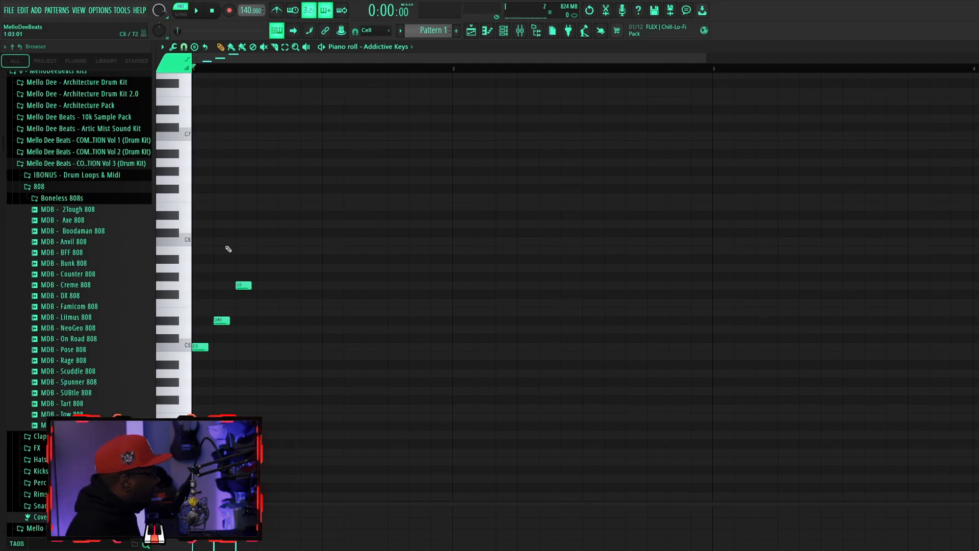
key("space")
key("space")
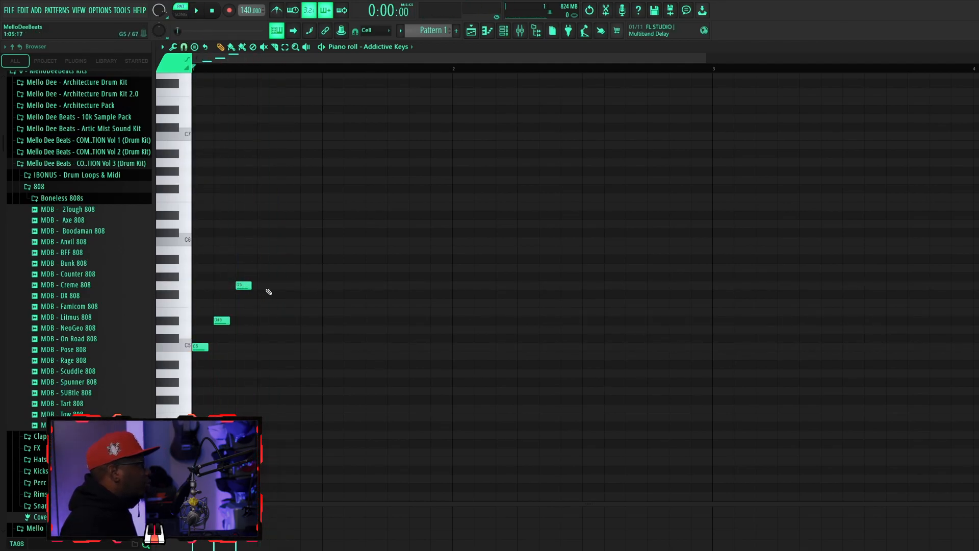
Arrange the short notes a third of a beat apart as C5, F5, D#5, G5, and play the phrase.
left_click_drag(245, 285, 266, 285)
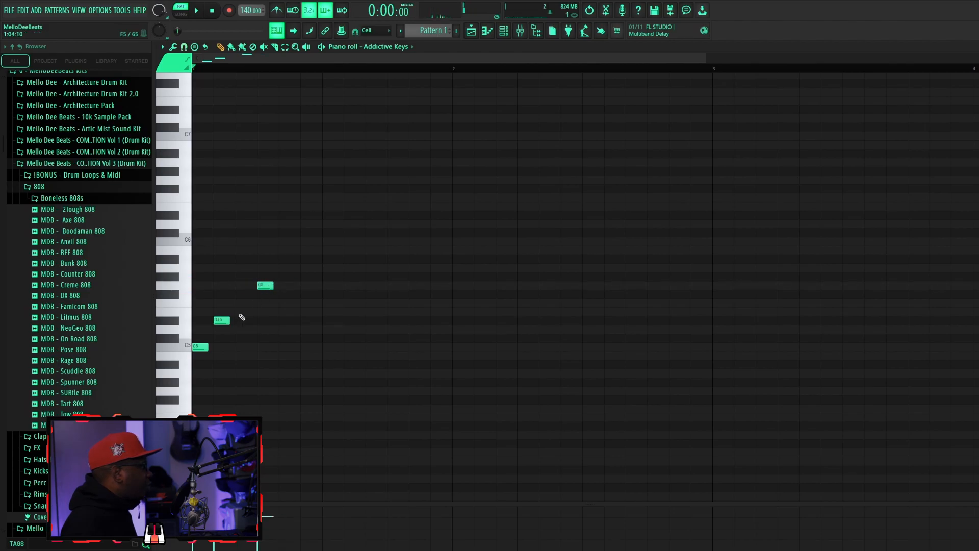
left_click_drag(220, 320, 242, 320)
left_click(216, 303)
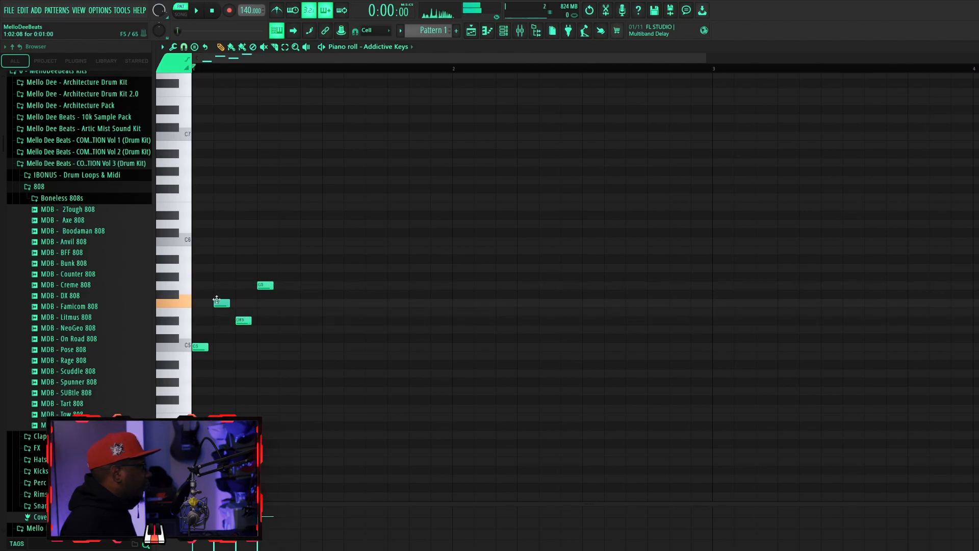
key("space")
Extend the phrase with C5 and D#5 notes a third of a beat apart and play it back.
key("space")
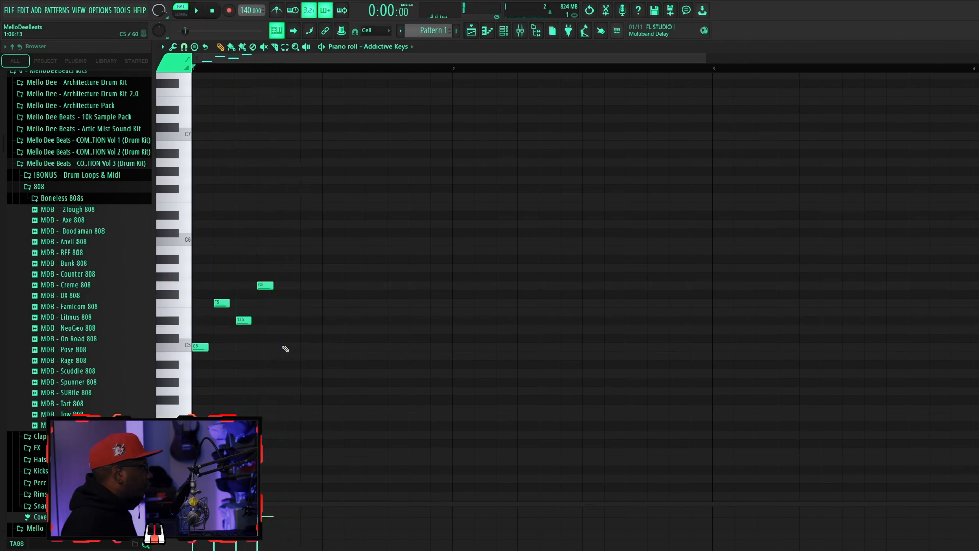
left_click(286, 348)
left_click(307, 329)
key("space")
key("space")
left_click_drag(308, 327, 308, 318)
key("space")
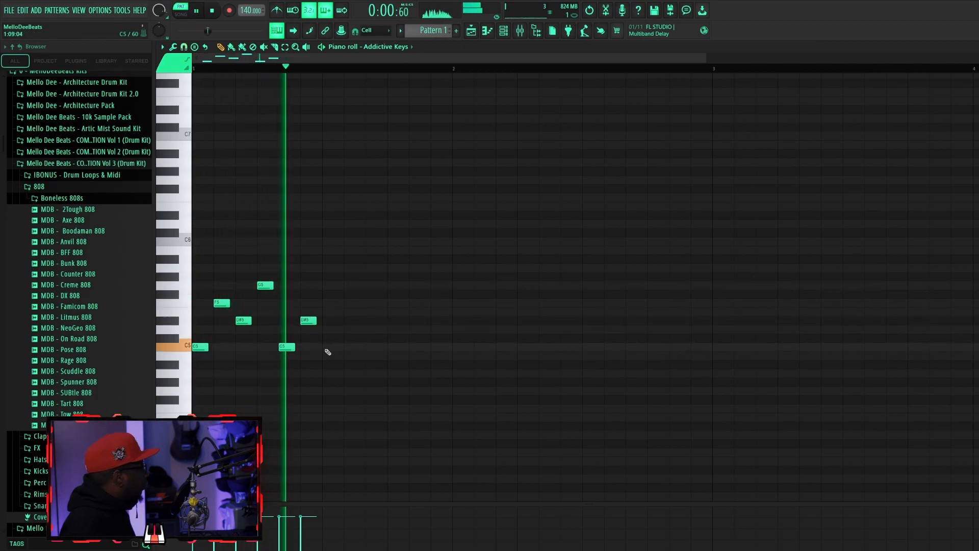
key("space")
key("space")
key("space")
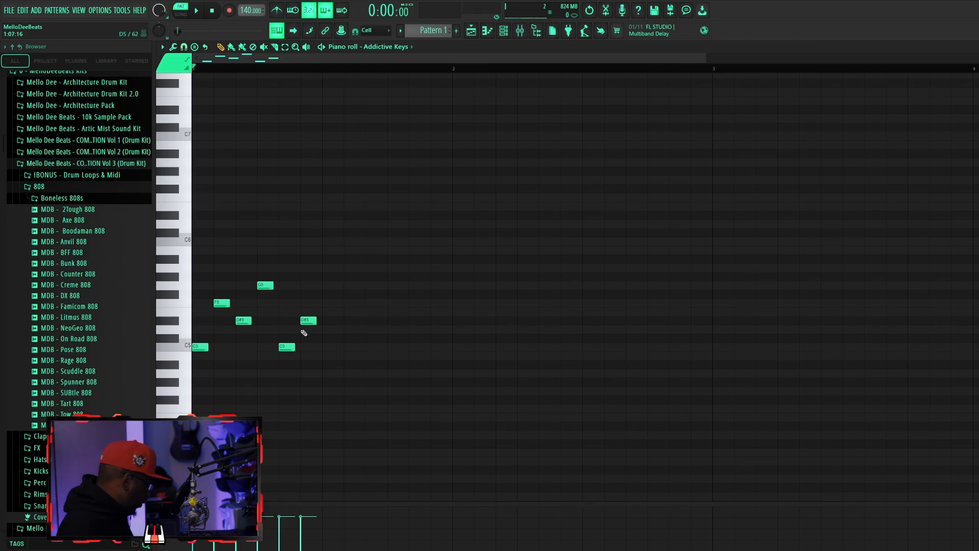
Duplicate the six-note phrase into the bar's second half and change the copy to C5, G5, F5, D#5, D5, D#5.
key("ctrl+a")
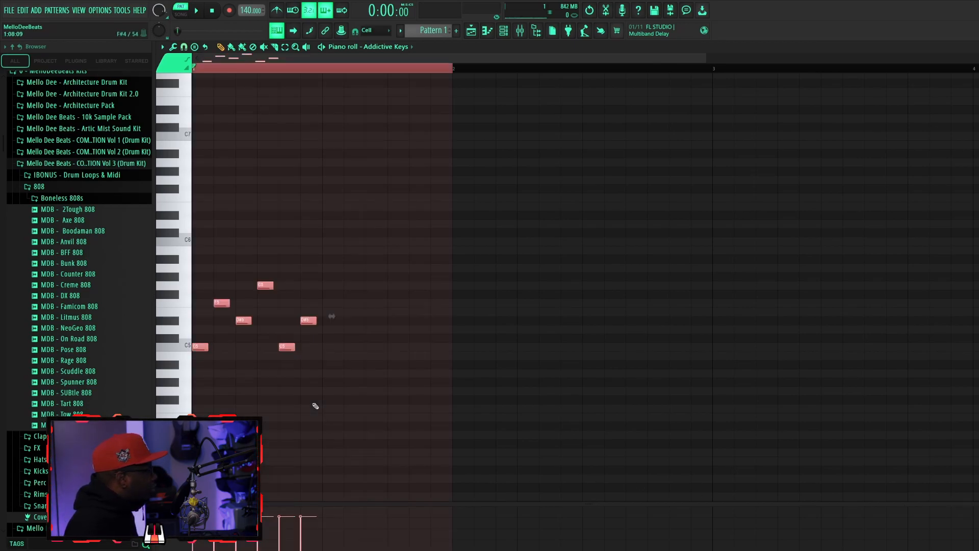
mouse_move(200, 347)
left_mouse_down()
mouse_move(347, 350)
mouse_move(333, 358)
left_mouse_up()
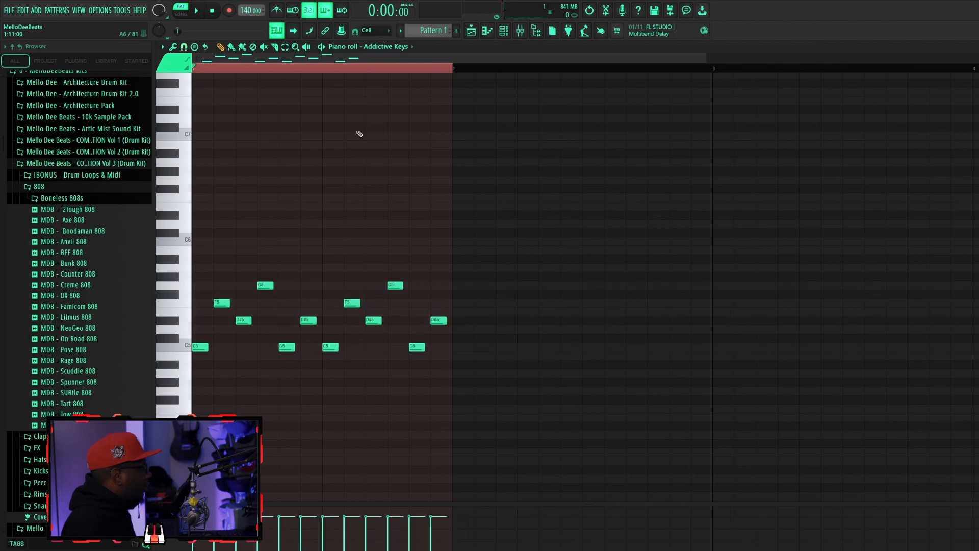
left_click(411, 316)
left_click_drag(349, 303, 418, 329)
key("space")
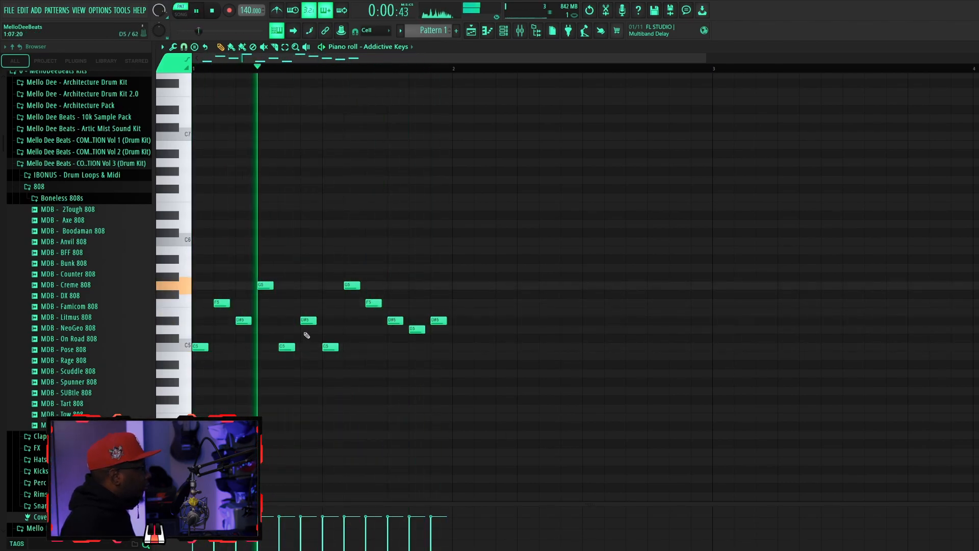
Stop playback, set the tempo to 121 BPM and play the phrase again.
key("space")
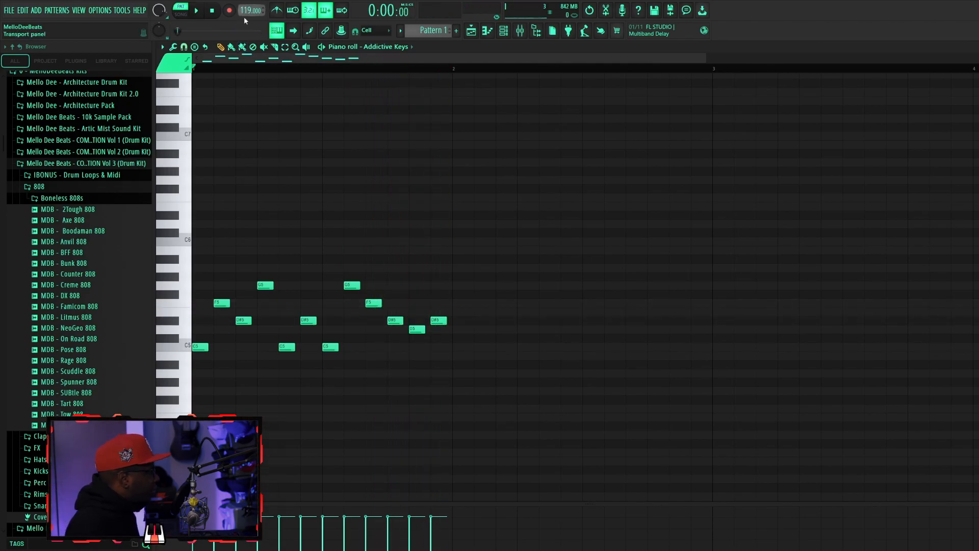
scroll(244, 10, "up", 2)
key("space")
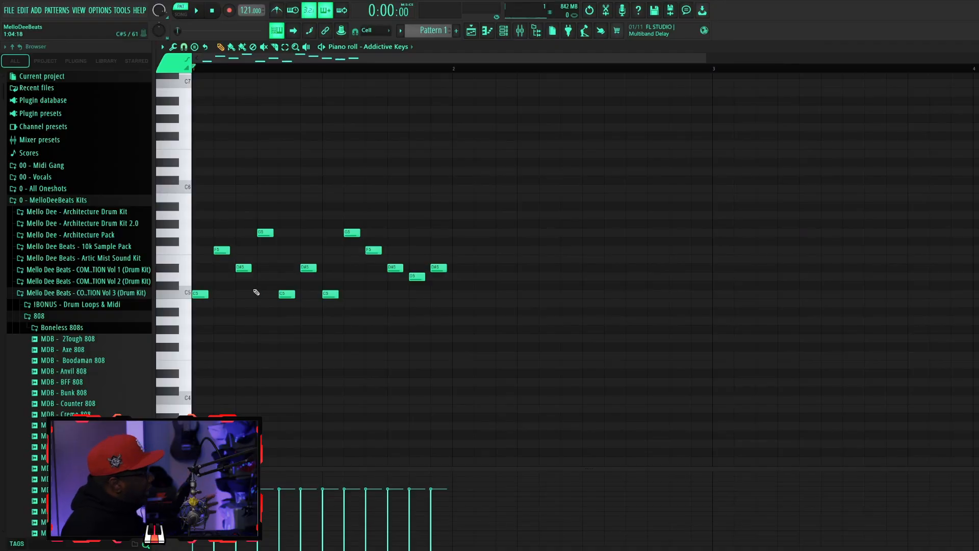
Repeat the one-bar melody to fill four bars and play it back.
scroll(237, 319, "down", 2)
left_click_drag(378, 60, 297, 92)
key("ctrl+b")
key("ctrl+b")
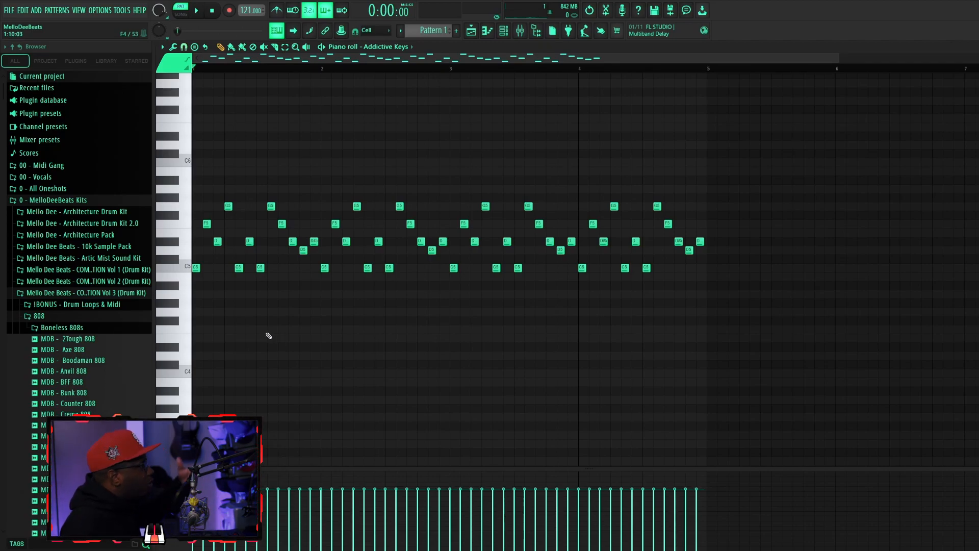
key("space")
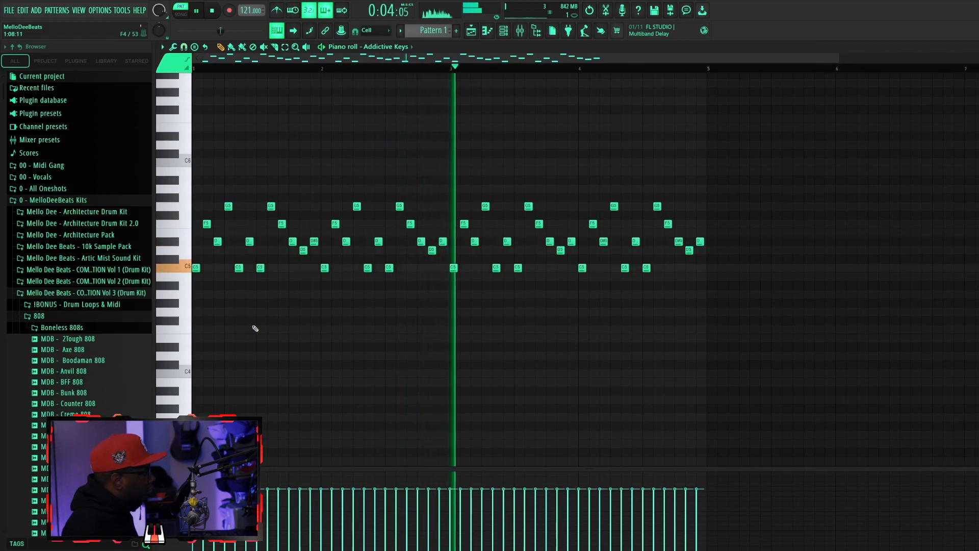
key("space")
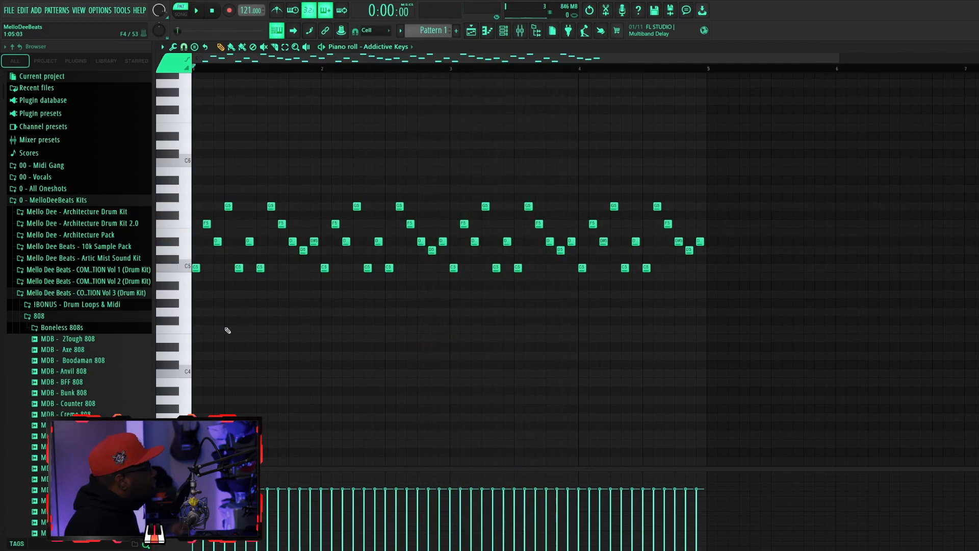
Add a low C4 note that spans the first two bars and play it back with the melody.
left_click(206, 374)
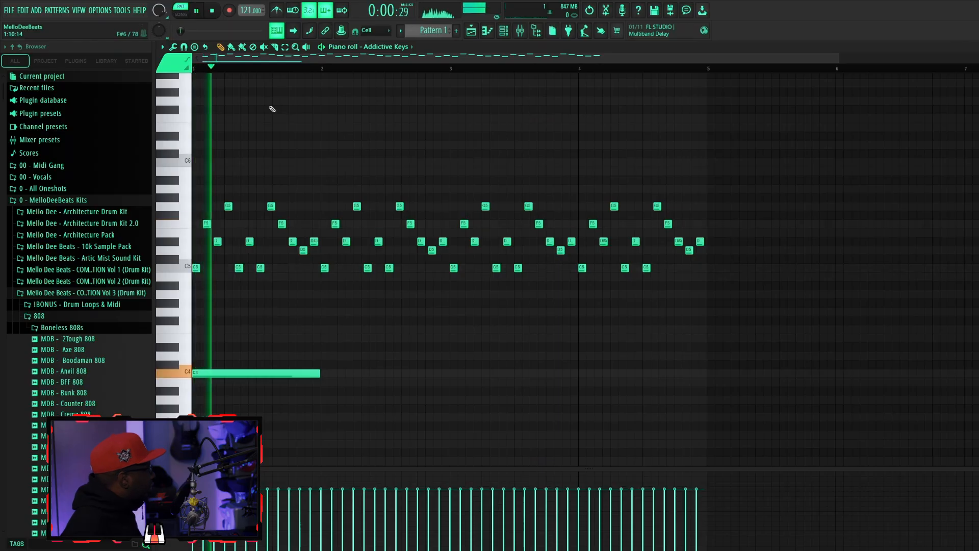
key("space")
left_click_drag(334, 379, 415, 387)
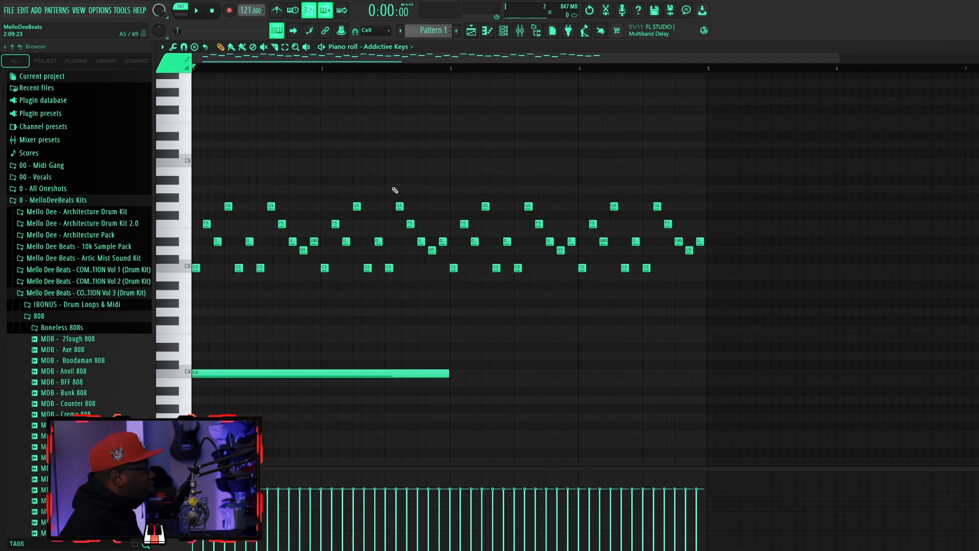
key("space")
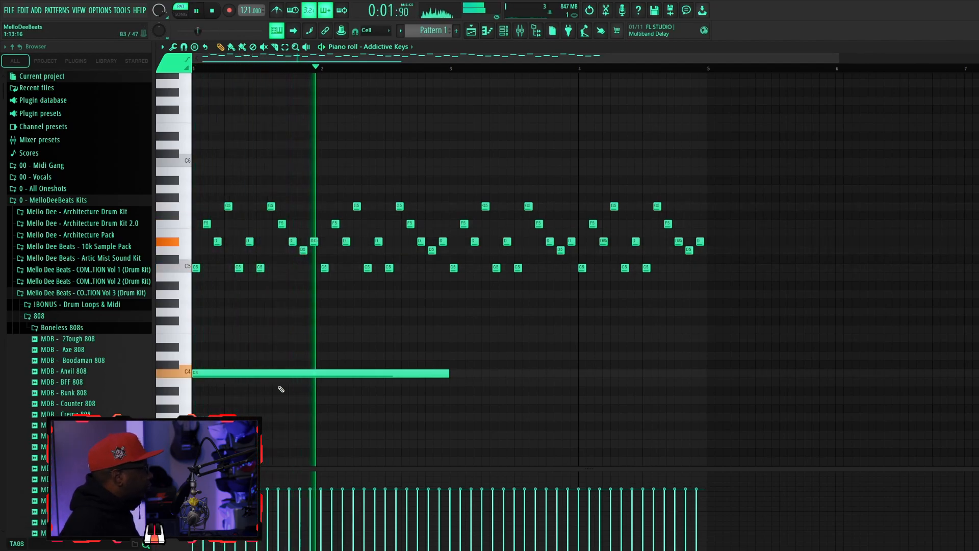
key("space")
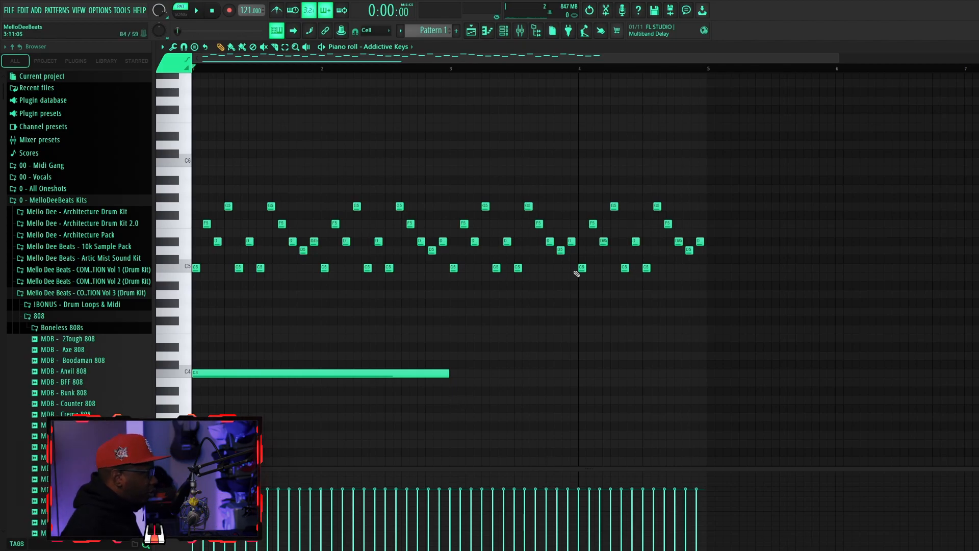
Add a G#3 note at bar 3, shorten it to one bar and play the pattern back.
left_click_drag(459, 400, 459, 408)
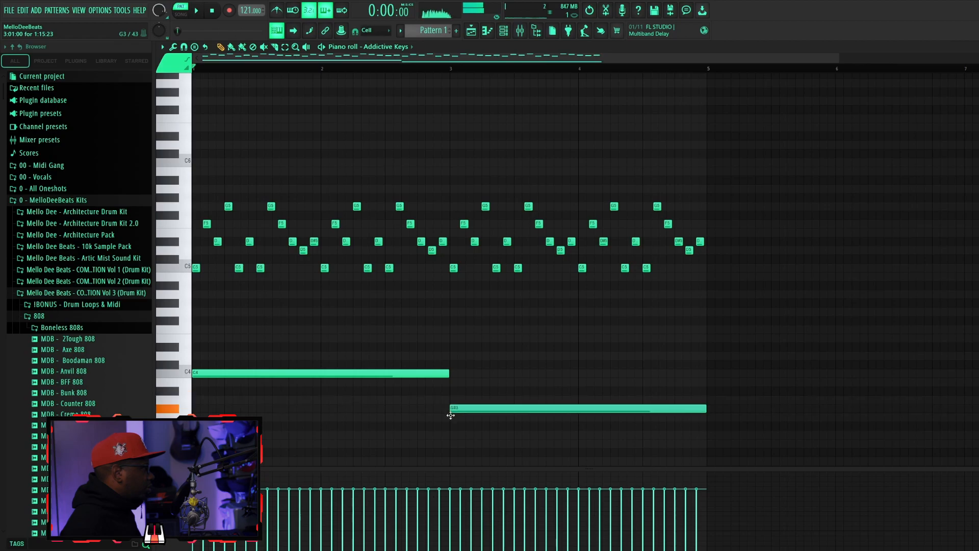
left_click_drag(684, 409, 577, 420)
key("space")
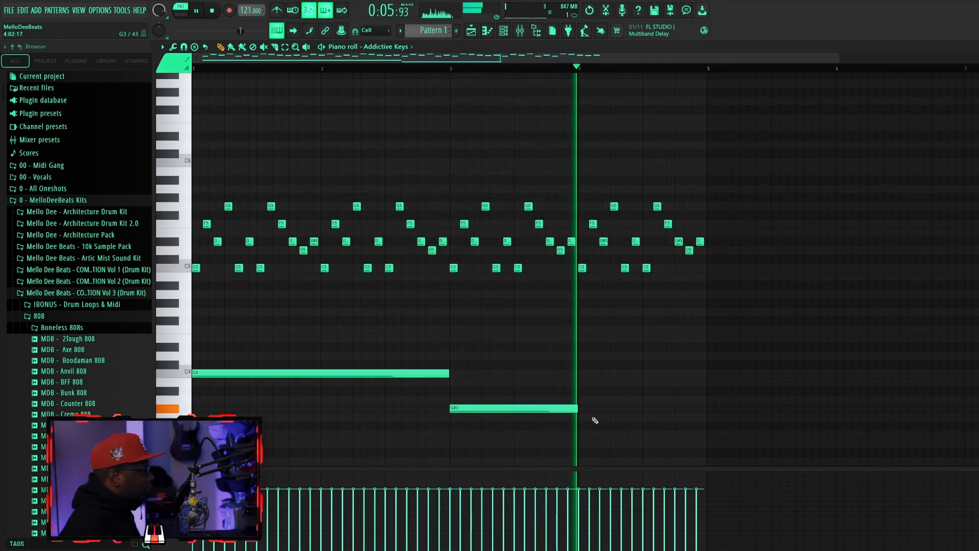
key("space")
Add a one-bar low note in bar 4, audition it on G3, settle it on A#3 and play it back.
left_click(584, 386)
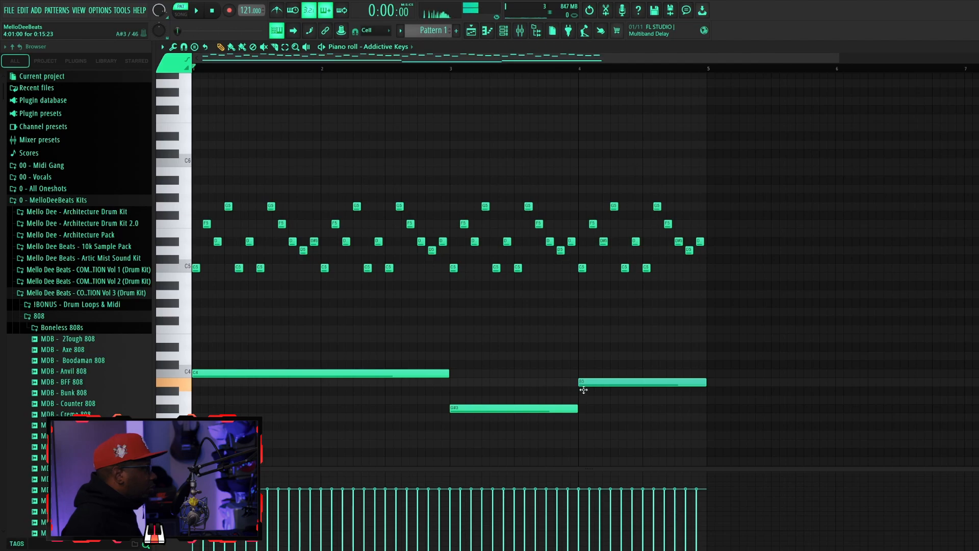
left_click_drag(584, 395, 583, 417)
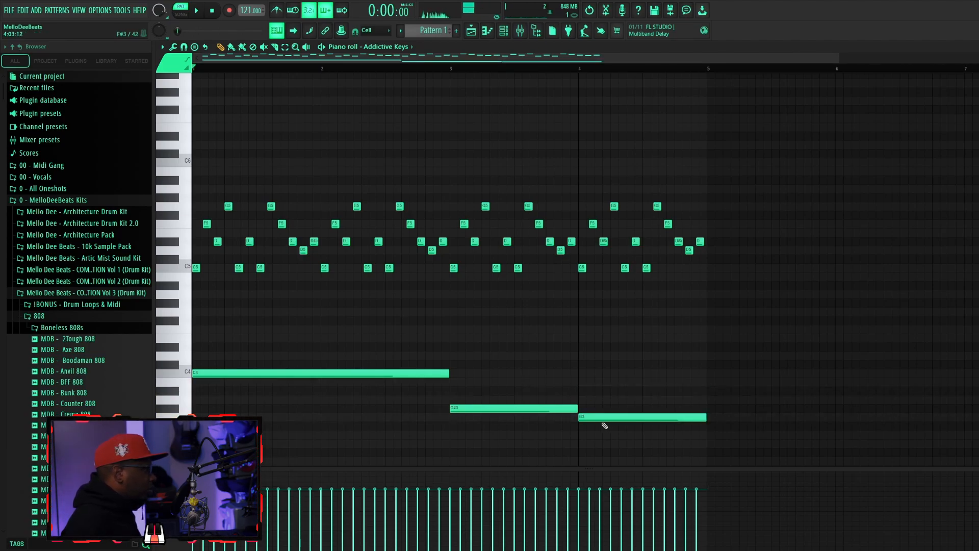
key("space")
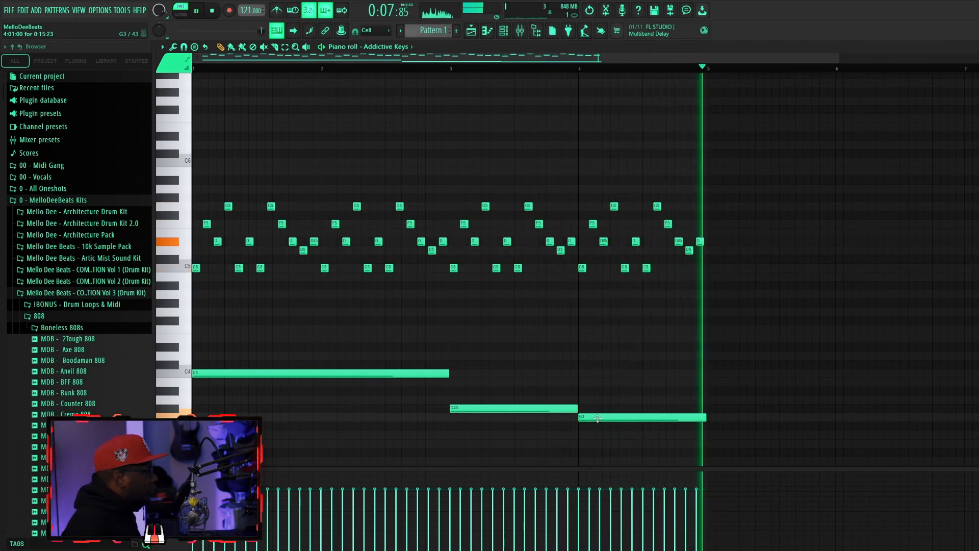
key("space")
left_click_drag(598, 418, 589, 392)
key("space")
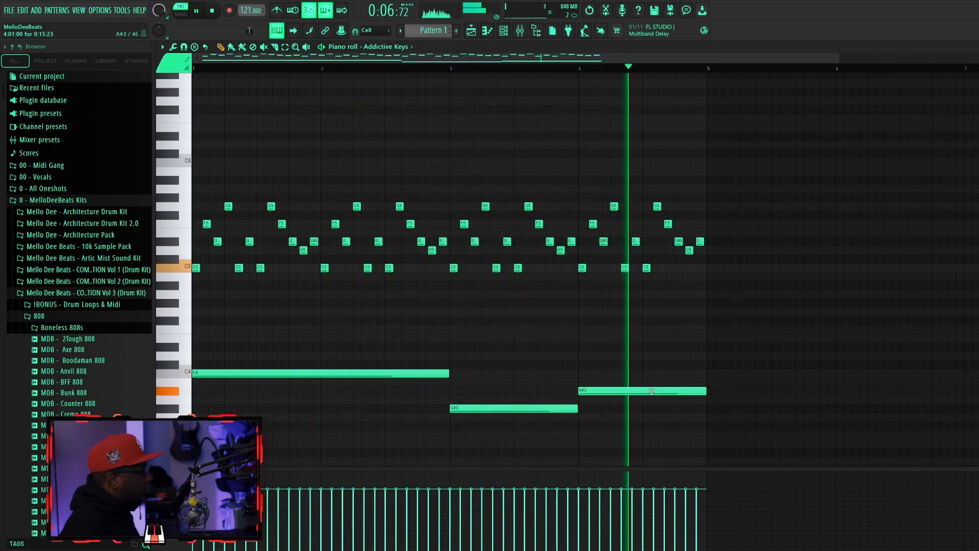
key("space")
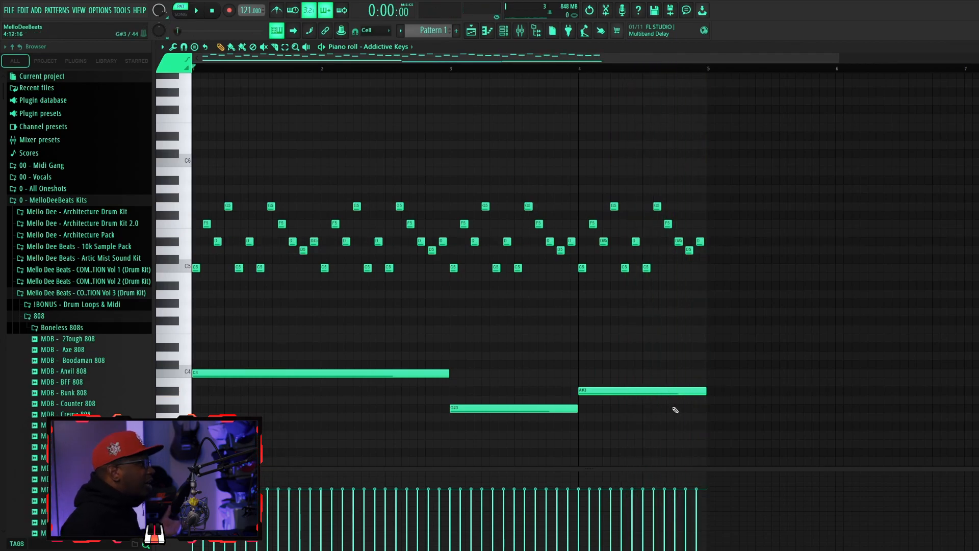
Duplicate the three low notes one octave down to C3, G#2 and A#2 and play the pattern back.
scroll(554, 379, "down", 3)
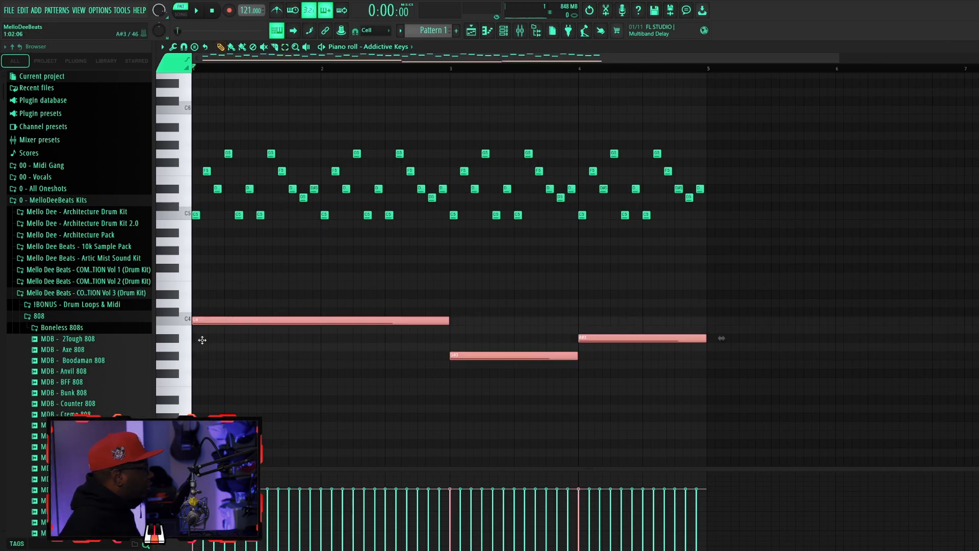
left_click_drag(217, 322, 190, 323)
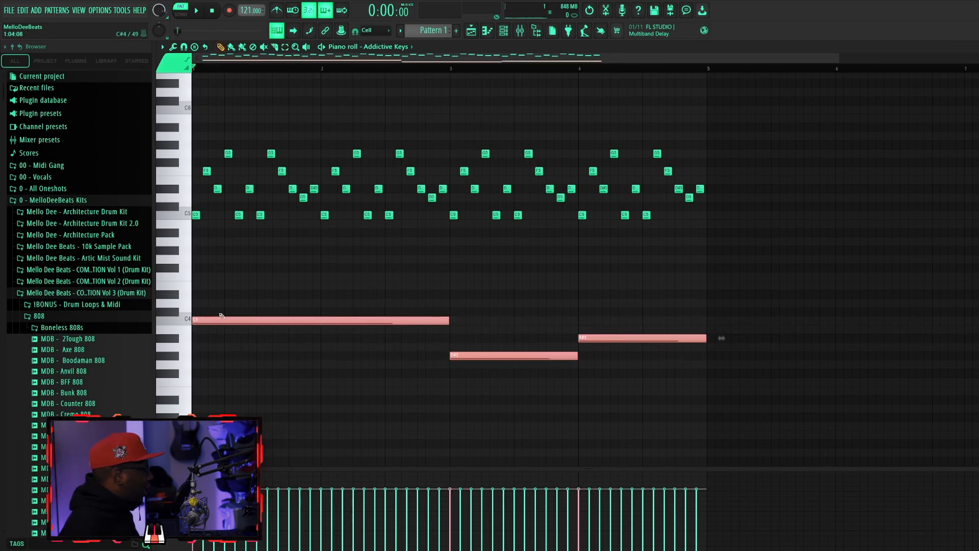
key("ctrl+Down")
key("space")
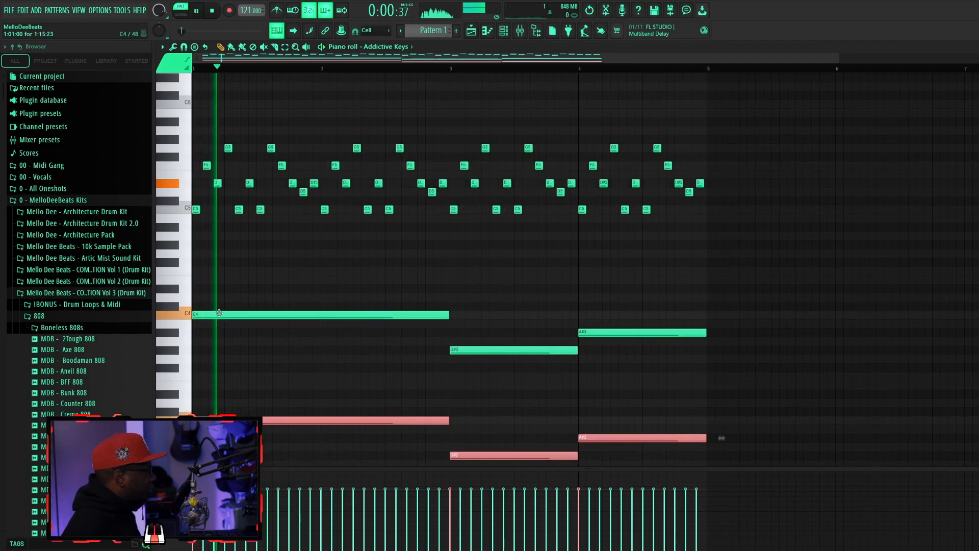
scroll(237, 327, "down", 1)
scroll(237, 326, "up", 1)
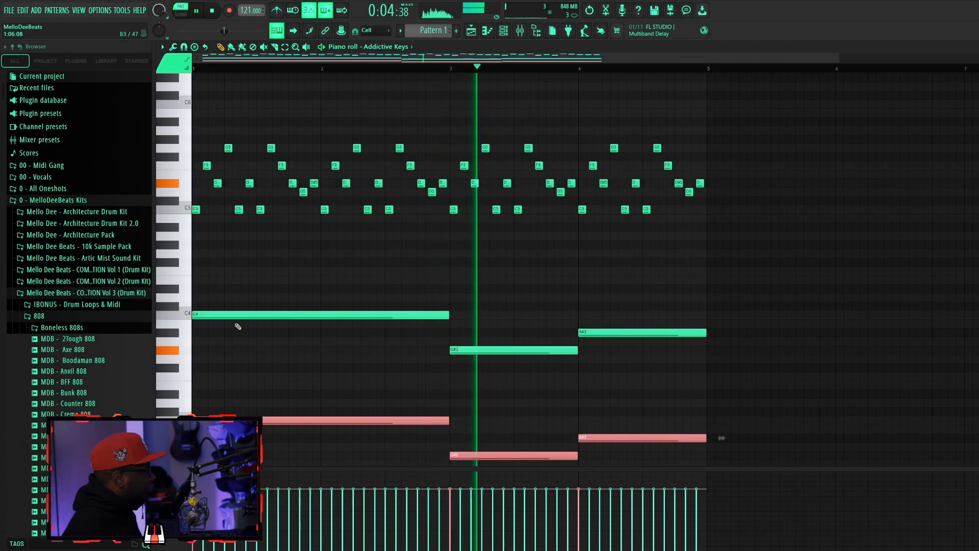
scroll(250, 328, "up", 1)
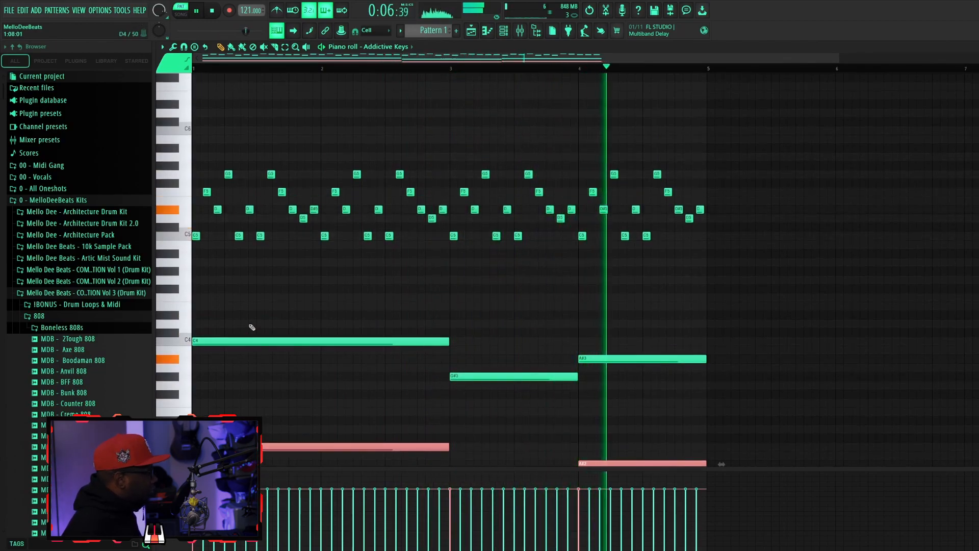
scroll(252, 327, "down", 1)
key("space")
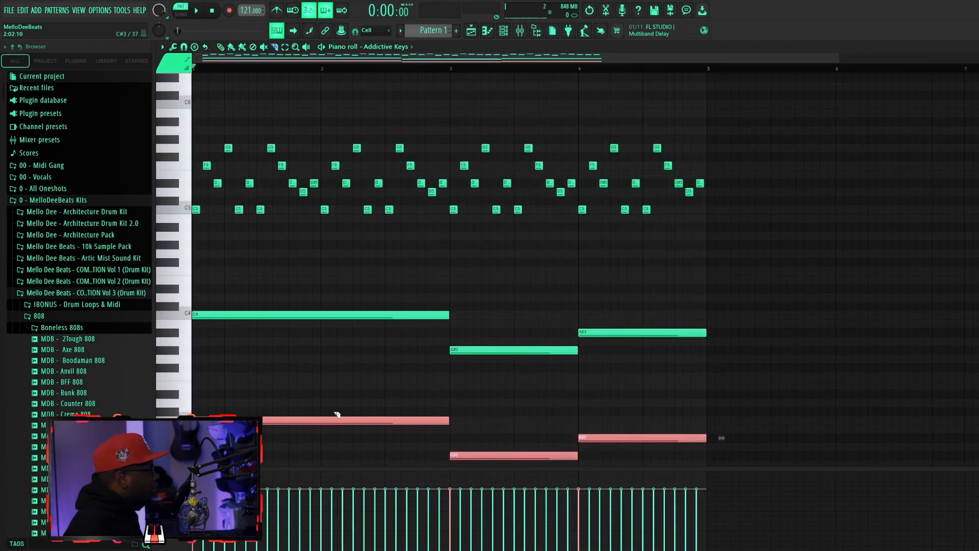
Try slicing the C4 and C3 notes at bar 2 and raising their second halves two semitones.
left_click(333, 397)
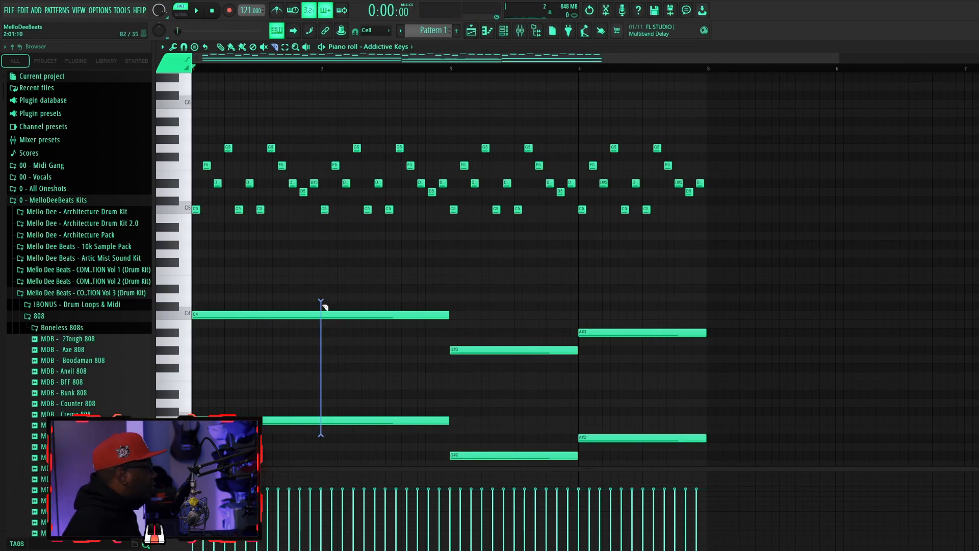
left_click_drag(320, 436, 322, 302)
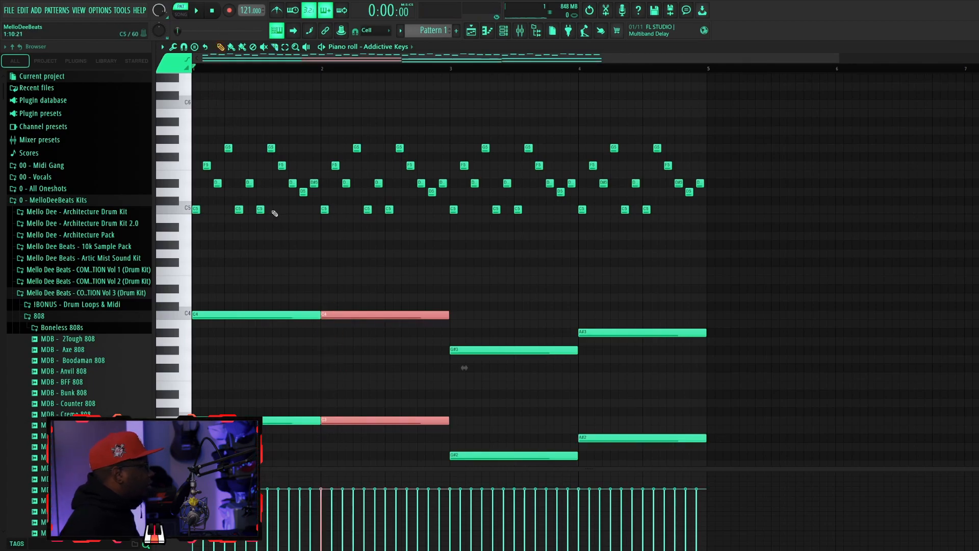
key("Up")
key("Up")
key("space")
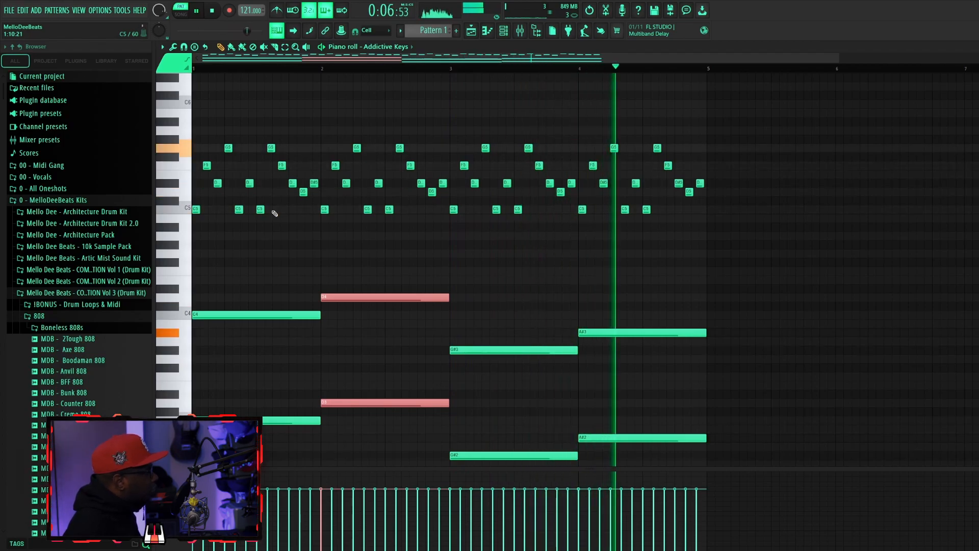
key("space")
key("Down")
key("Down")
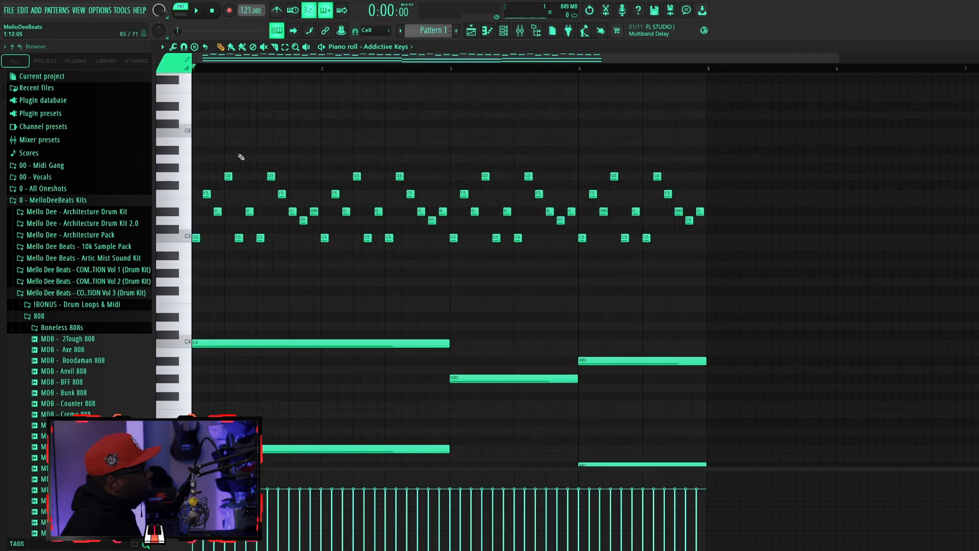
Add a short C6 note on beat 2 of the first bar and play it back.
scroll(564, 258, "down", 3)
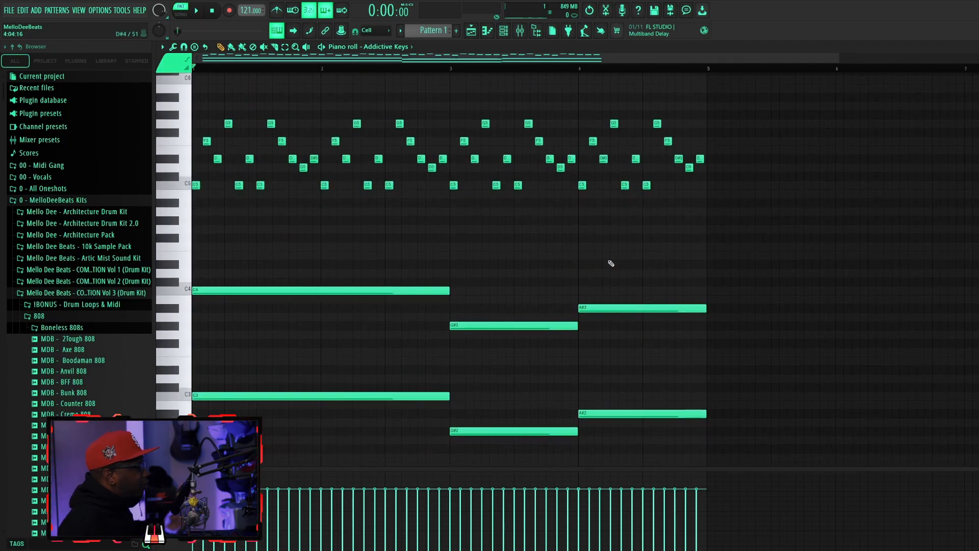
scroll(610, 260, "up", 10)
left_click_drag(838, 59, 394, 148)
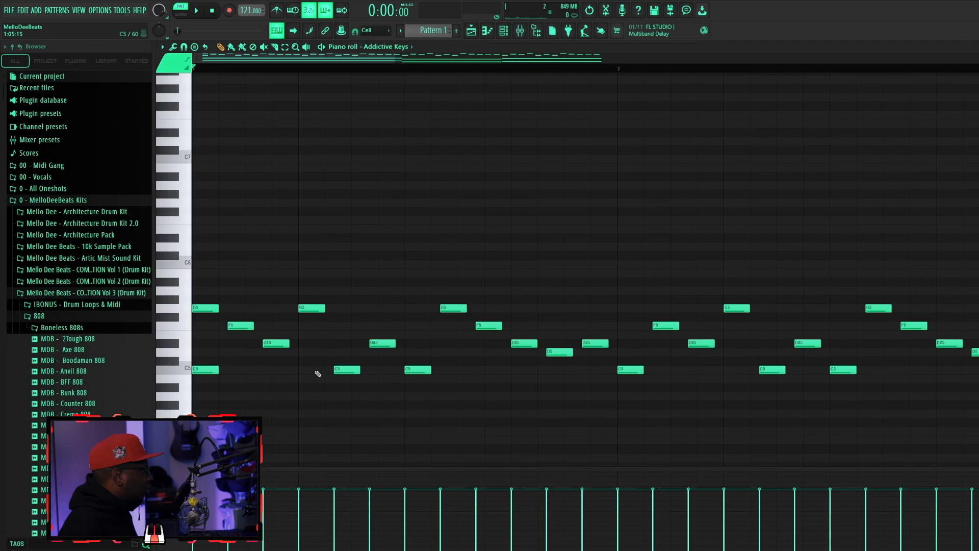
right_click(308, 368)
left_click(312, 265)
key("space")
Add short A#5 and C6 notes on the next two triplet steps of bar 1 and play the figure back.
key("space")
left_click(350, 282)
key("space")
key("space")
left_click(382, 265)
key("space")
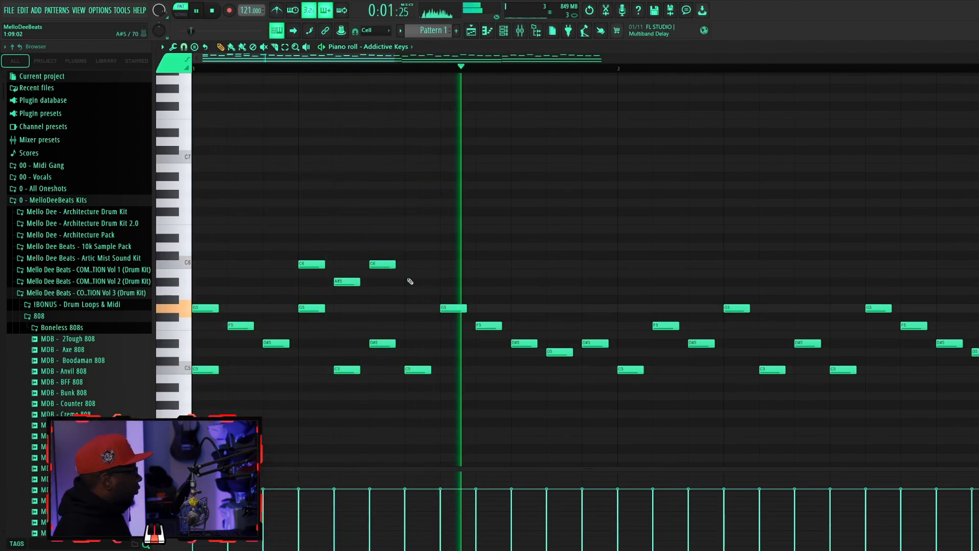
key("space")
Repeat the C6, A#5, C6 figure in bar 2, lengthen each bar's last C6 almost to the bar's end and play it back.
left_click_drag(397, 57, 431, 57)
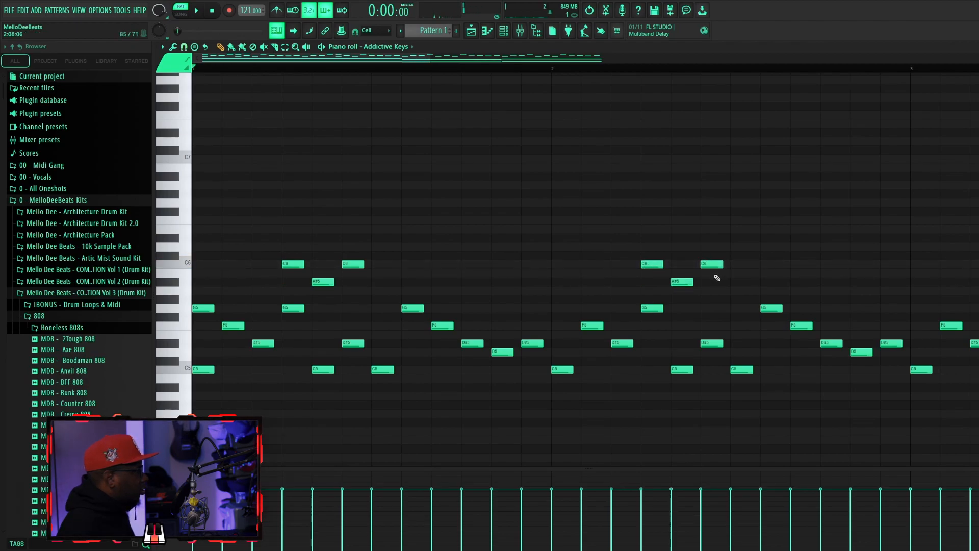
left_click_drag(363, 266, 516, 269)
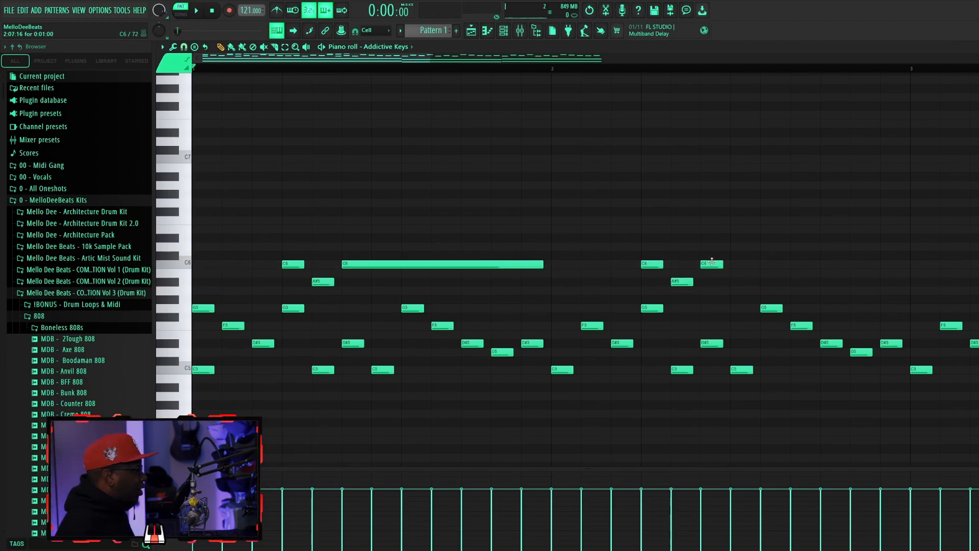
left_click_drag(723, 264, 903, 264)
key("space")
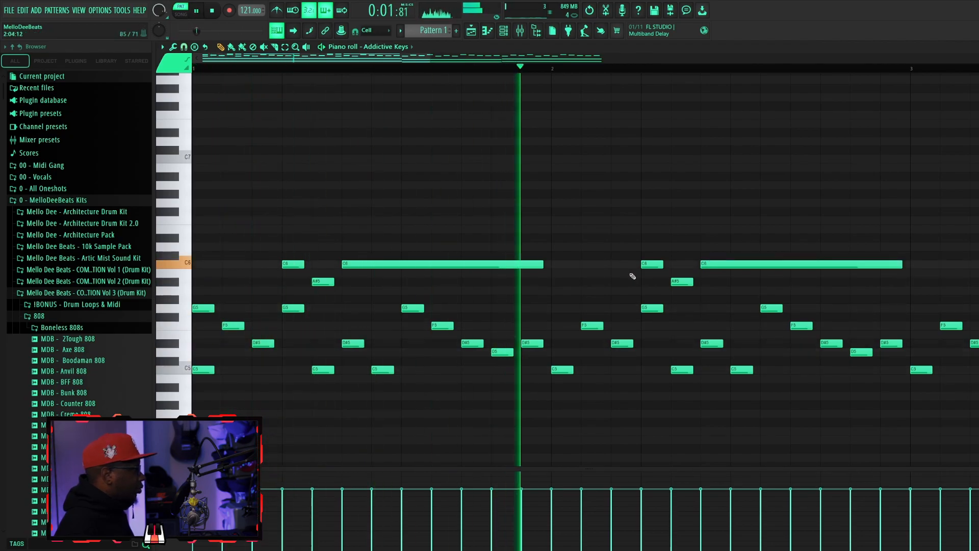
key("space")
Replace the upper melody in bars 3 and 4 with a copy of bars 1 and 2 and play it back.
left_click_drag(973, 409, 590, 211)
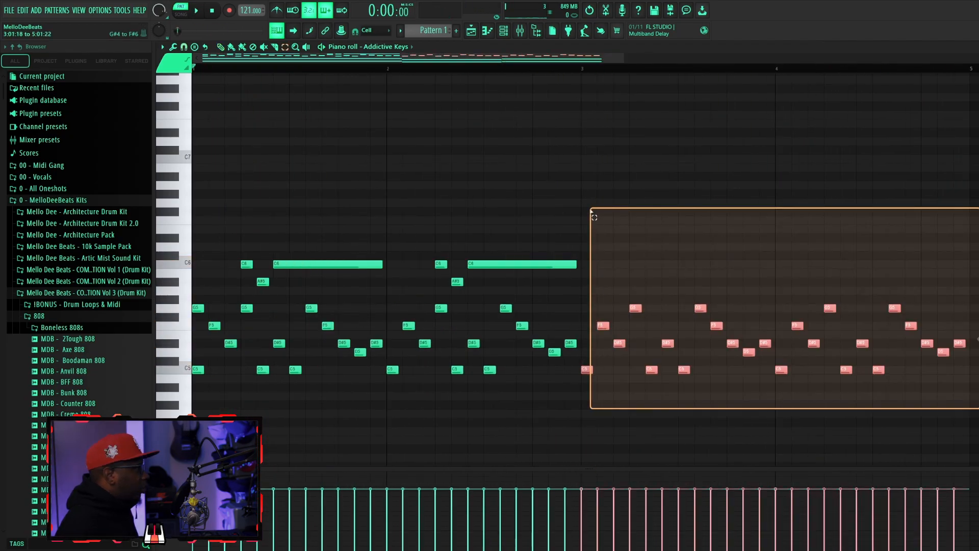
key("Delete")
left_click_drag(587, 400, 192, 77)
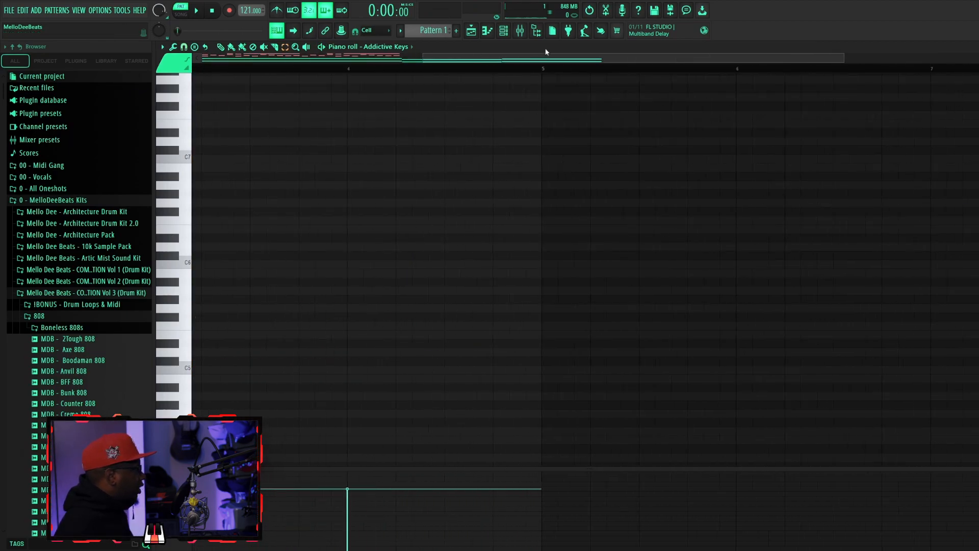
key("ctrl+b")
key("space")
left_click(362, 158)
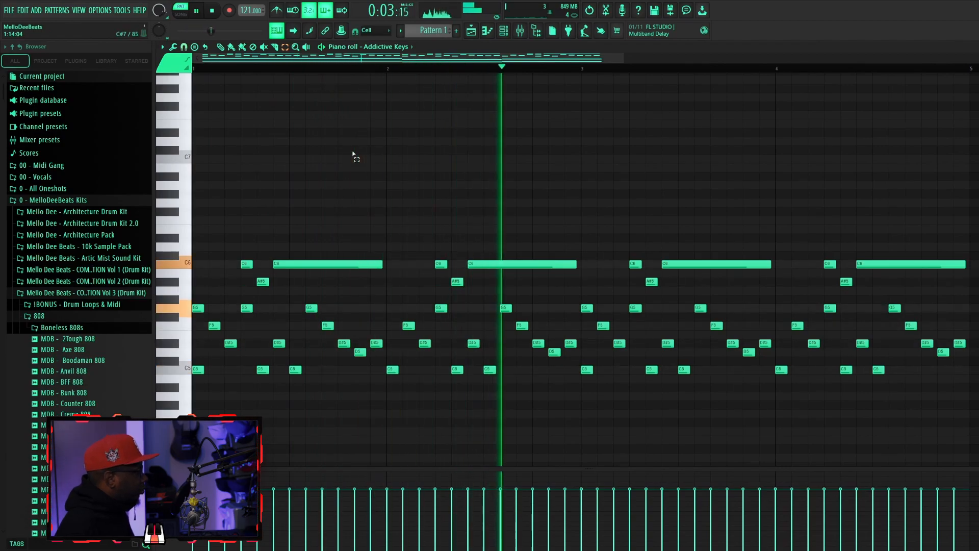
key("space")
Select the short melody notes below C6, set snapping to none, lengthen them slightly and play the pattern back.
left_click_drag(194, 273, 968, 417)
left_click(385, 31)
left_click(375, 77)
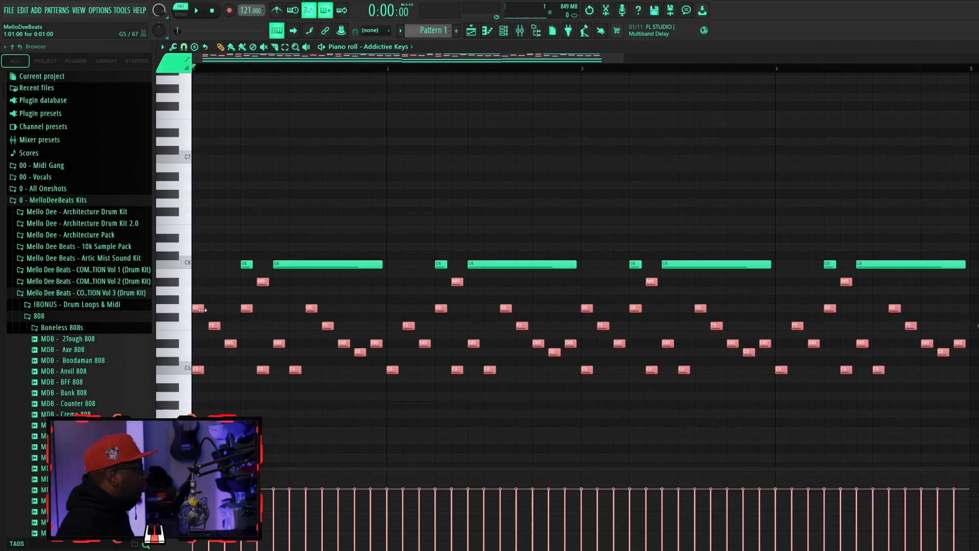
key("space")
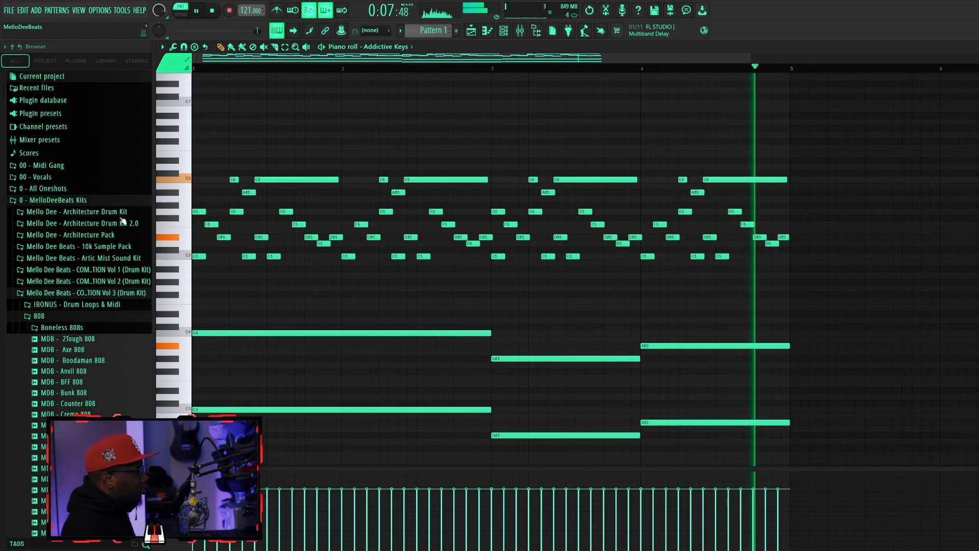
key("space")
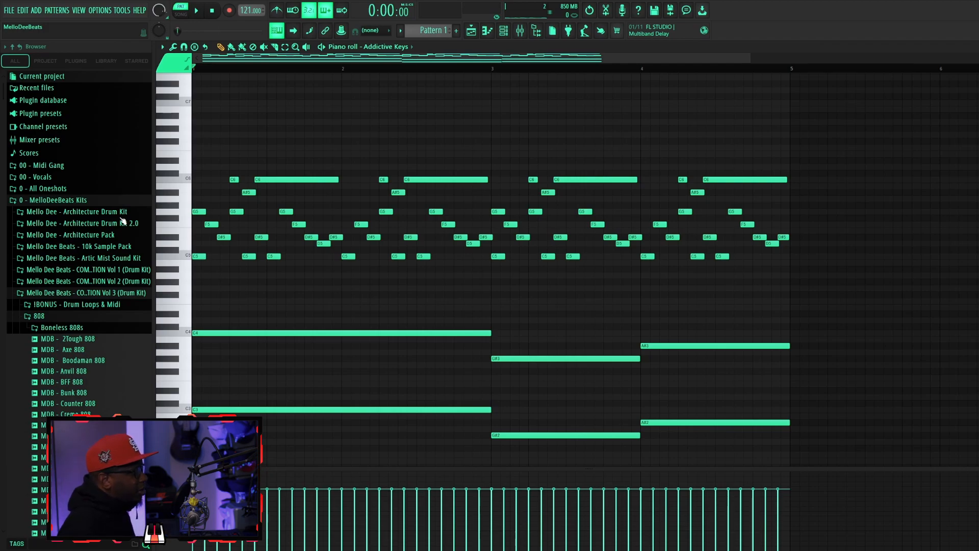
Add consecutive half-bar G6 and A#6 notes above the bar 1 melody, with snapping set back to Cell, and play them.
scroll(268, 179, "up", 5)
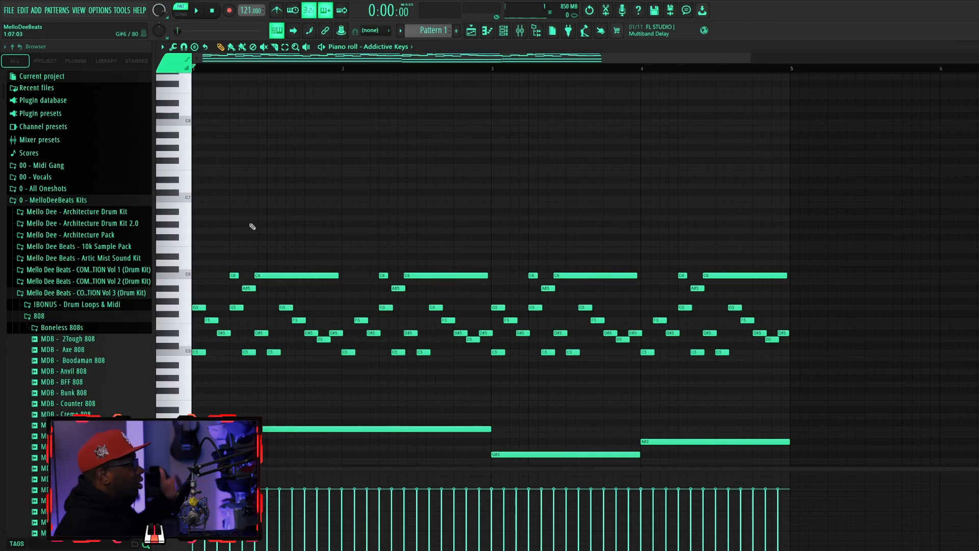
left_click_drag(215, 225, 172, 231)
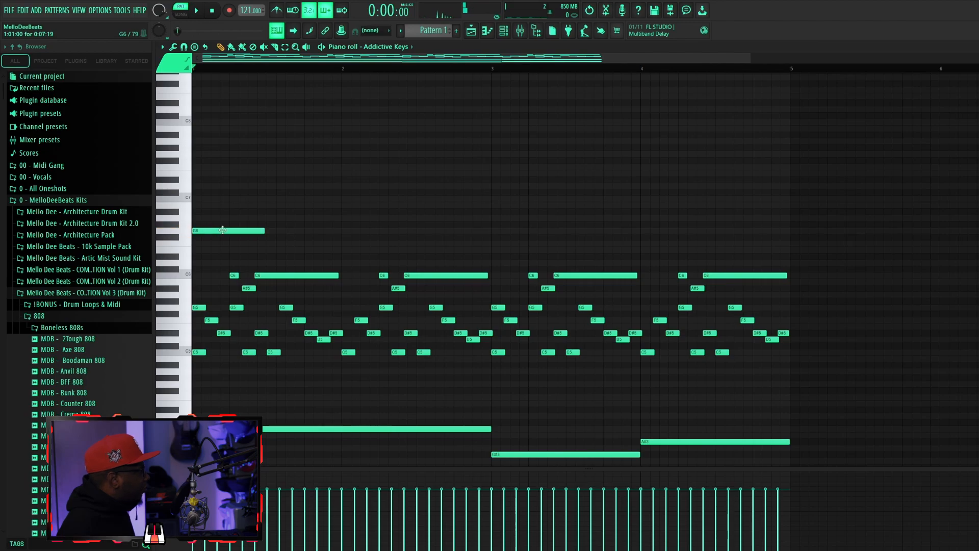
left_click(278, 211)
key("space")
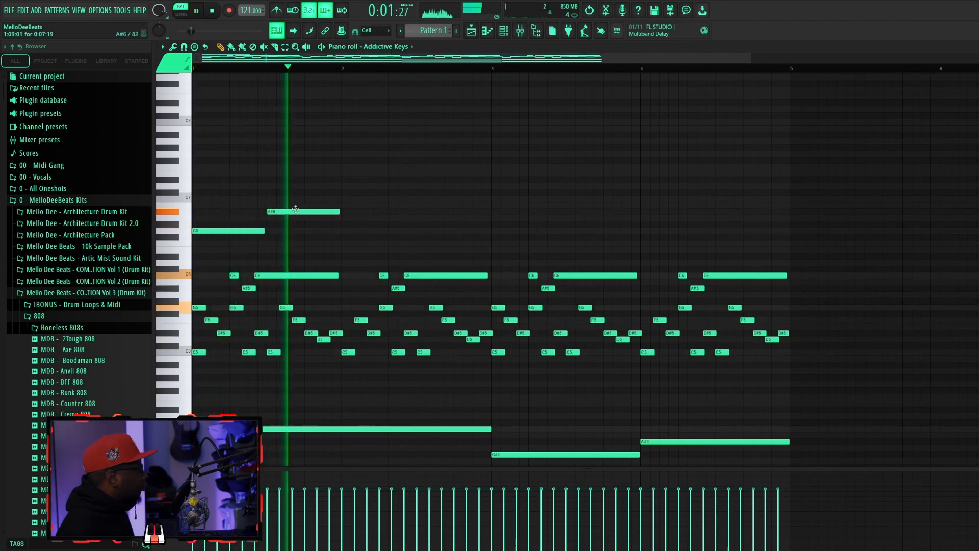
Add half-bar notes C7 and G6 in bar 2, G#6 and A#6 in bar 3, and G6 in bar 4 of the top melody.
key("space")
left_click(344, 199)
left_click_drag(400, 224, 427, 229)
key("space")
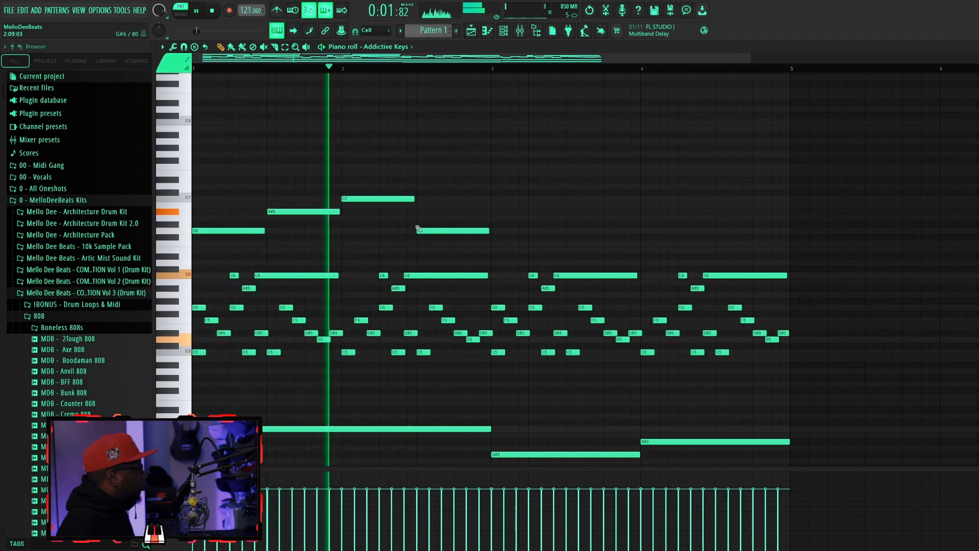
key("space")
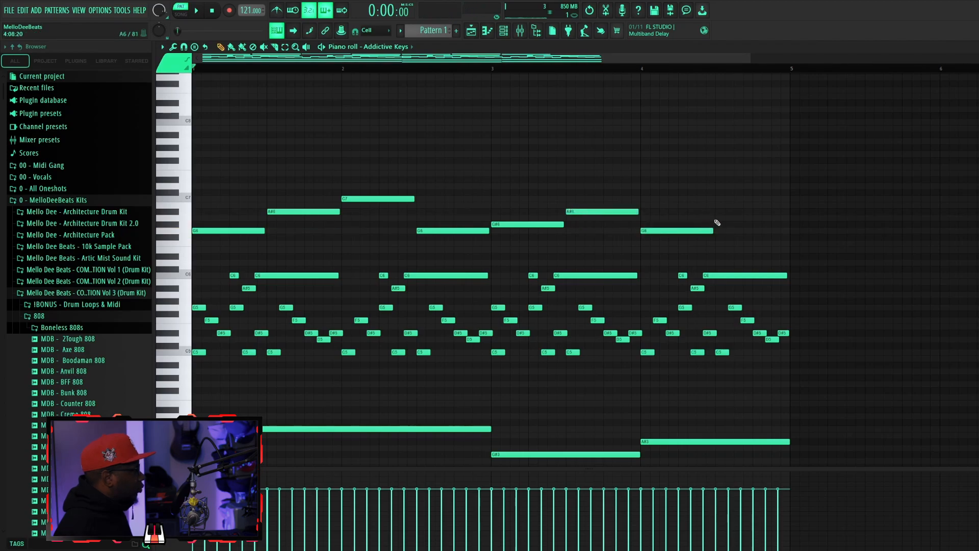
Complete the top melody with a half-bar A#6 at the end of bar 4 and play the pattern back.
key("space")
scroll(518, 200, "down", 7)
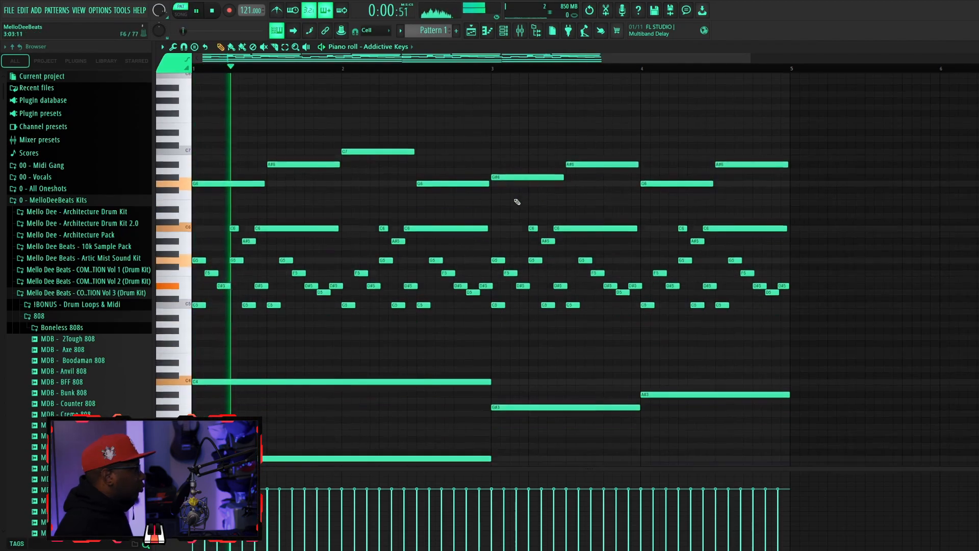
scroll(517, 195, "up", 6)
scroll(516, 194, "up", 6)
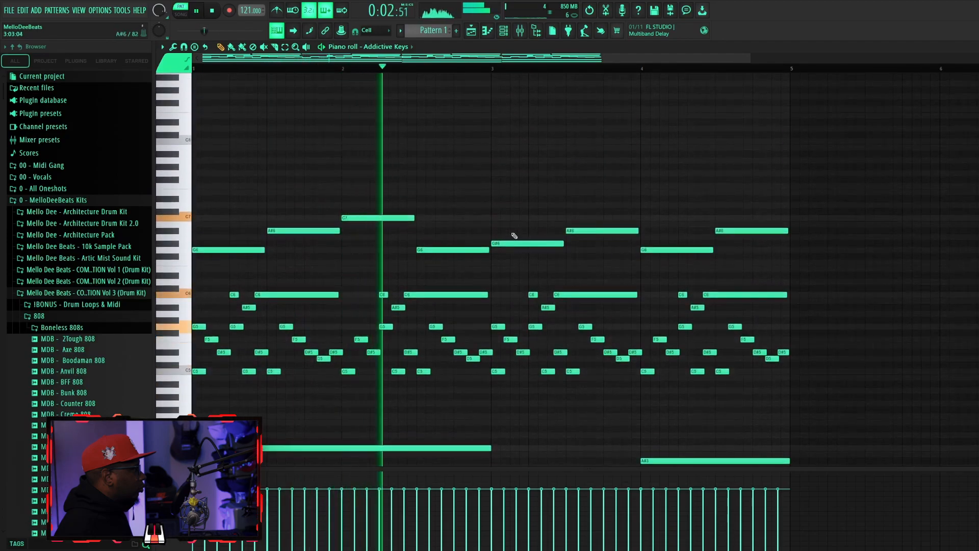
key("space")
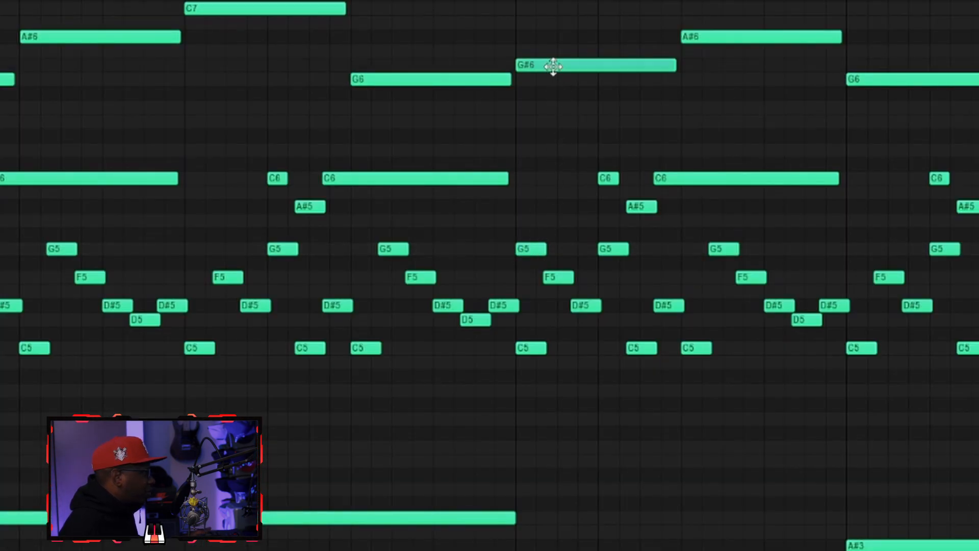
Raise the first G5 note of bar 3 to G#5 and play the pattern back.
scroll(557, 72, "down", 5)
scroll(578, 397, "up", 6)
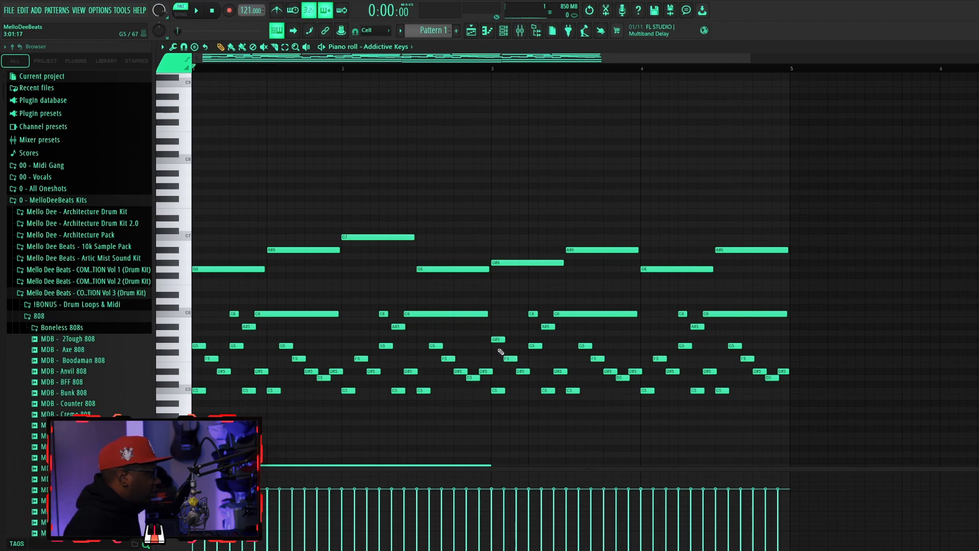
key("space")
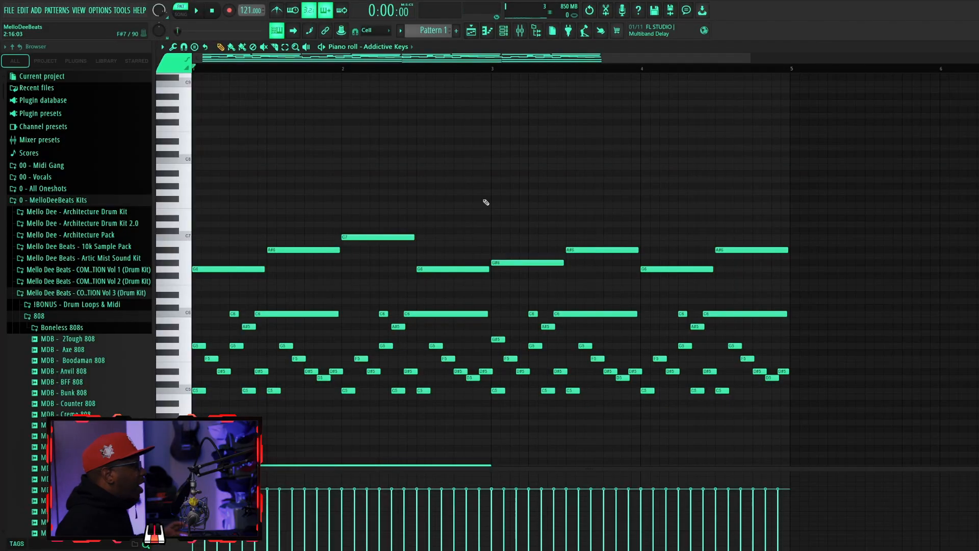
scroll(486, 203, "down", 4)
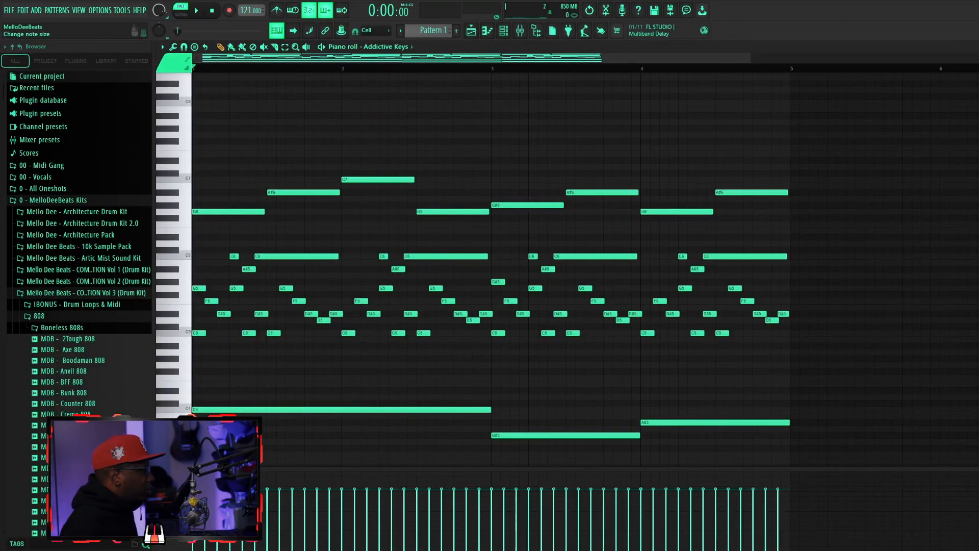
scroll(290, 377, "up", 3)
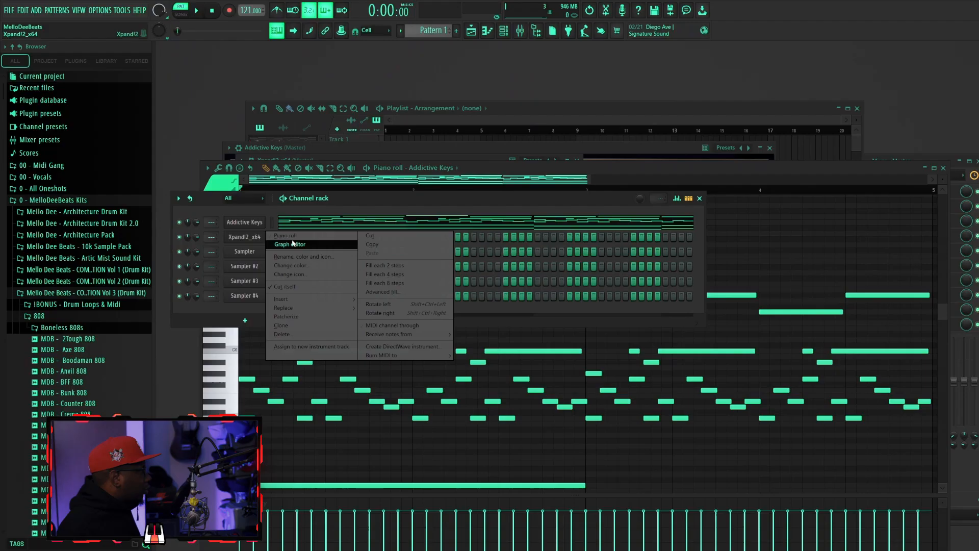
Copy the melody into the Xpand!2_x64 piano roll, then delete its low octave notes and the top half-bar notes above C6.
left_click(291, 236)
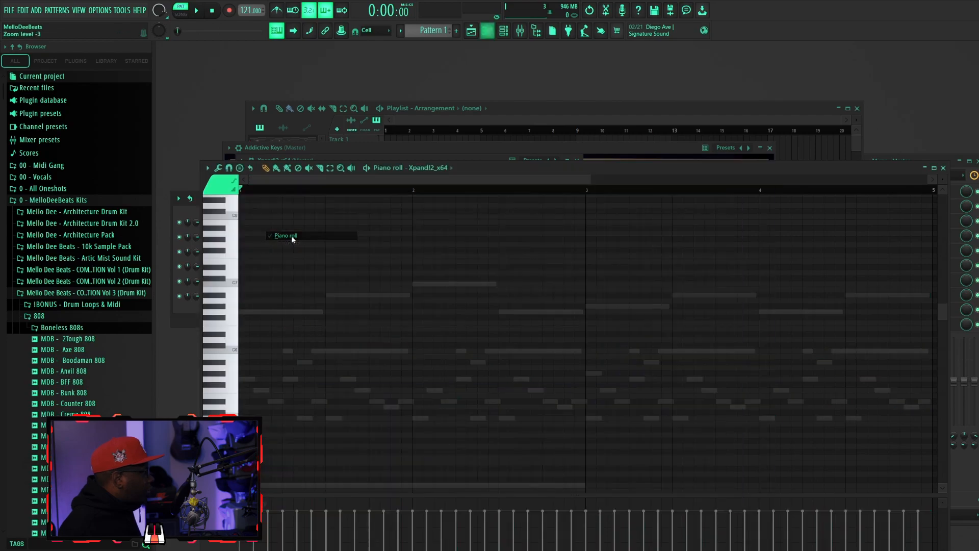
left_click_drag(250, 285, 917, 481)
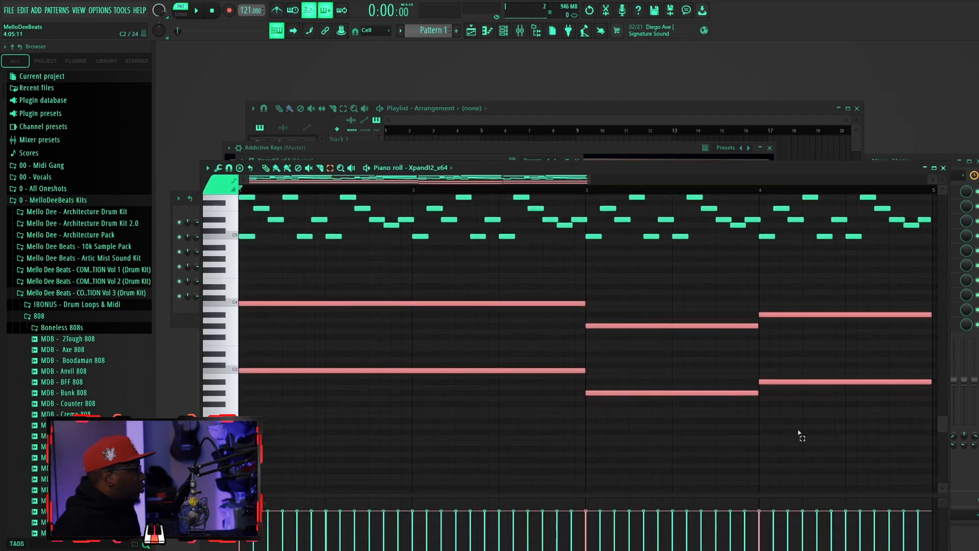
key("Delete")
scroll(632, 368, "up", 5)
left_click_drag(520, 273, 938, 304)
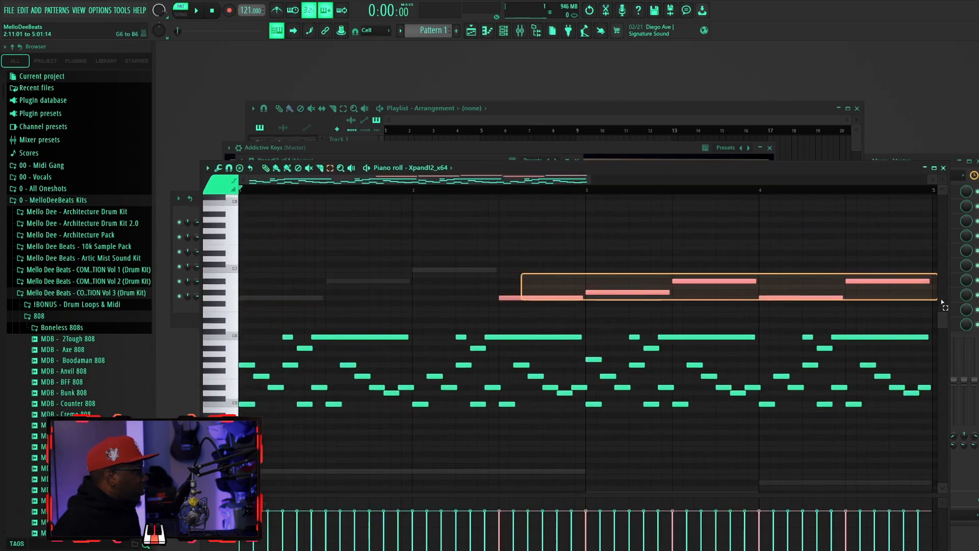
key("Delete")
Maximize the Xpand!2_x64 piano roll and play back the layered melody.
key("space")
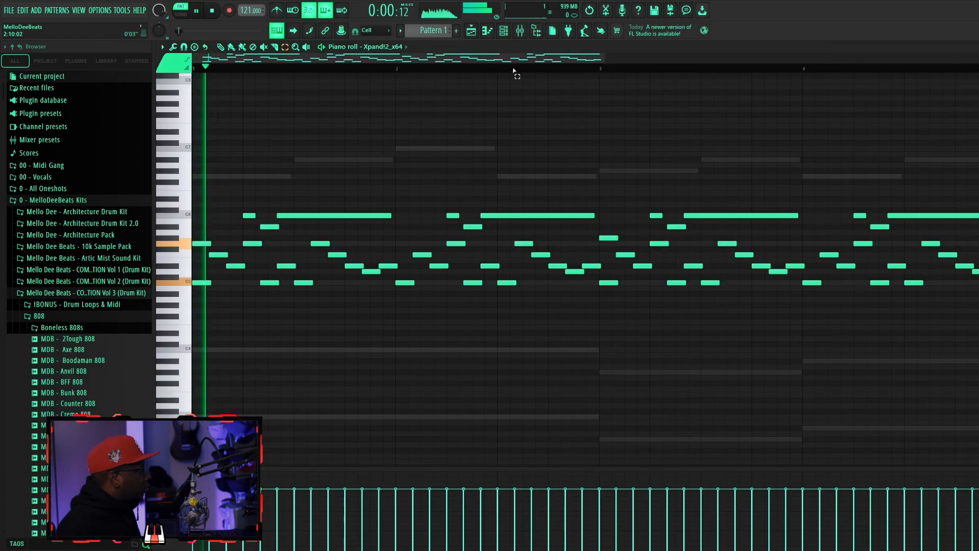
left_click_drag(604, 59, 757, 72)
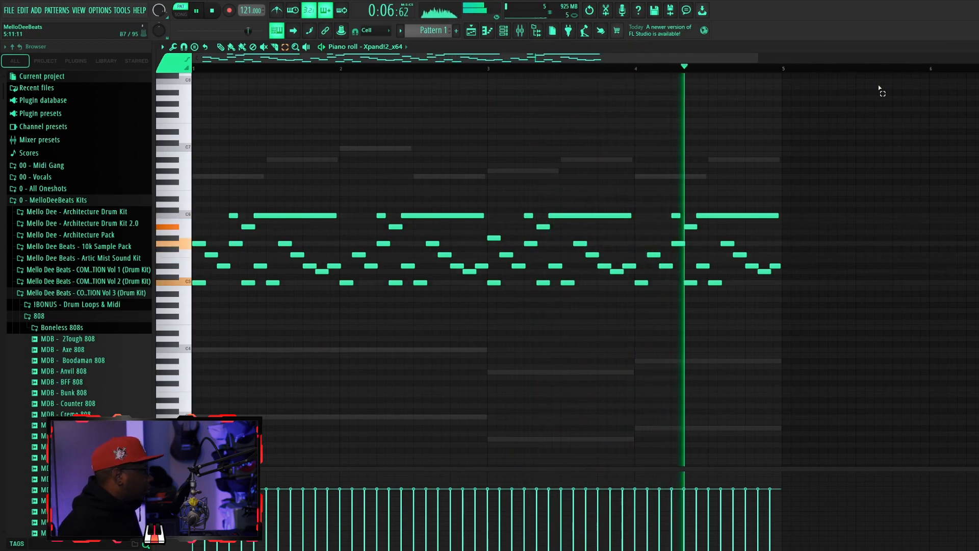
key("space")
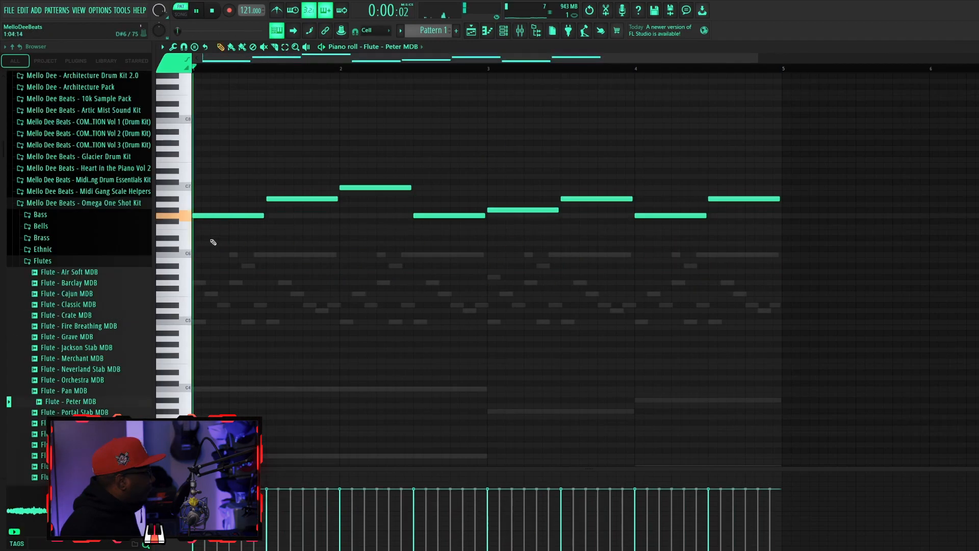
key("space")
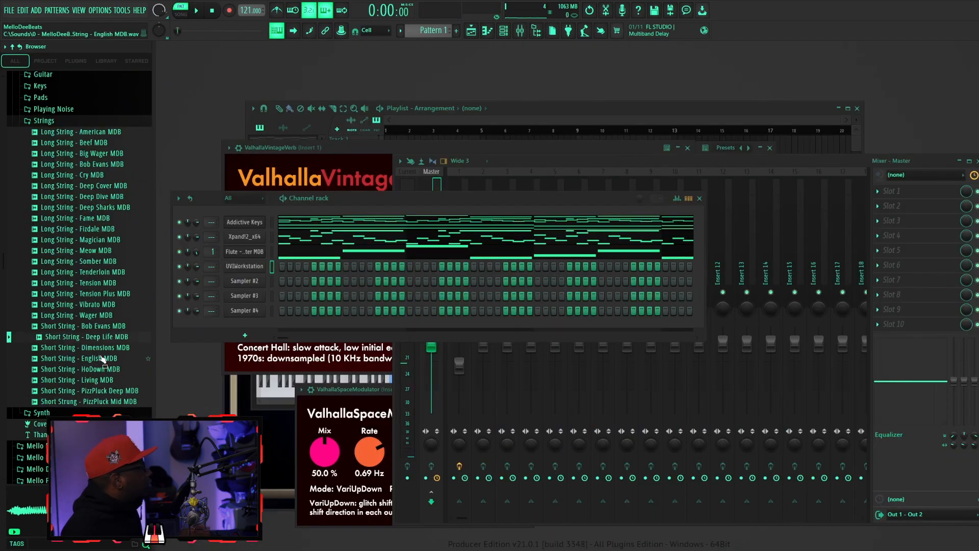
Load Short String - Deep Life MDB as a channel below UVIWorkstation and fill its piano roll with the low octave notes split into half-bar lengths.
left_click_drag(262, 283, 264, 281)
right_click(266, 280)
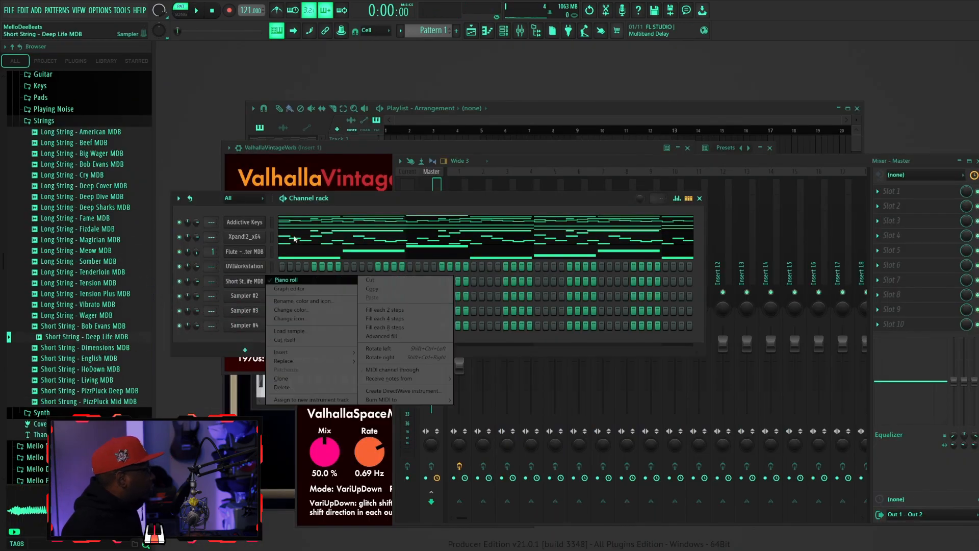
left_click(303, 228)
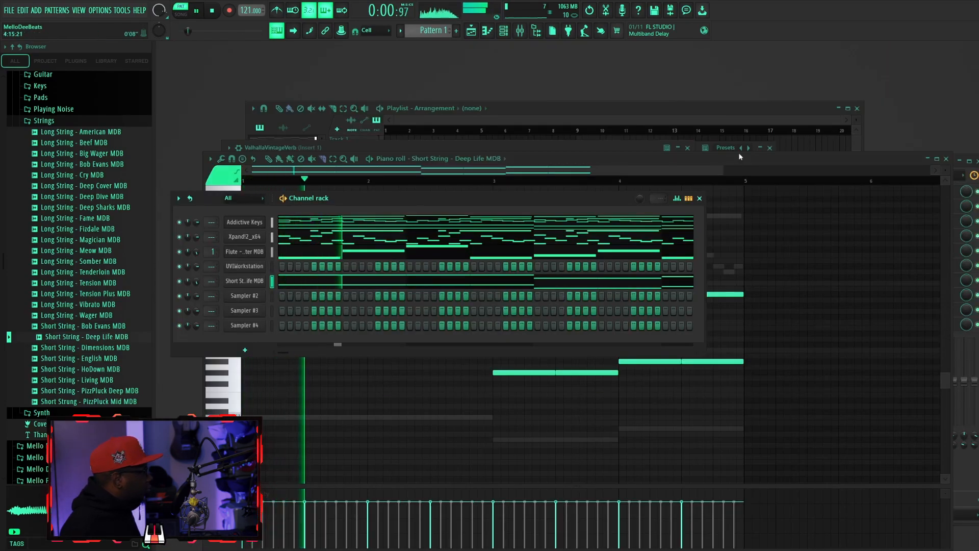
Give UVIWorkstation a bass line of a two-bar C3 followed by one-bar G#2 and A#2 notes, and play it.
left_click(740, 157)
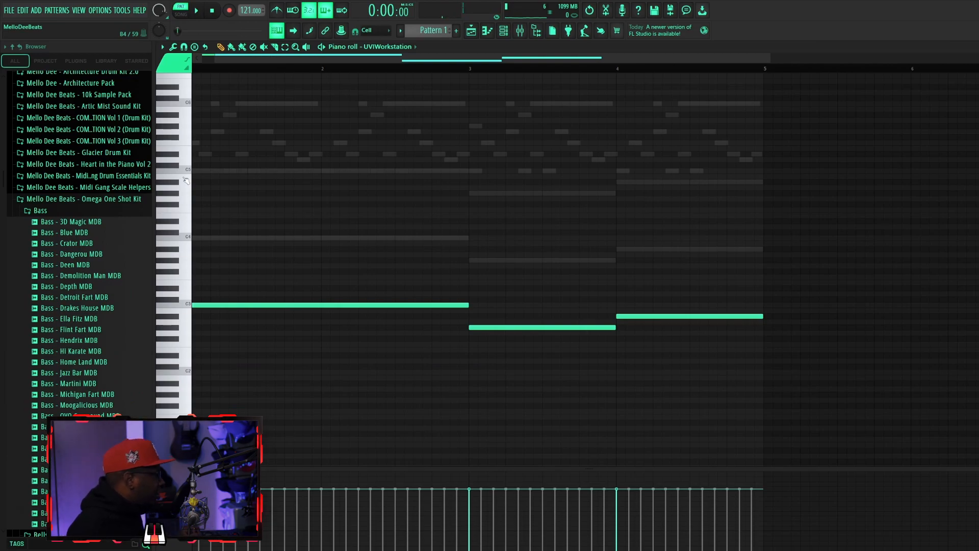
key("space")
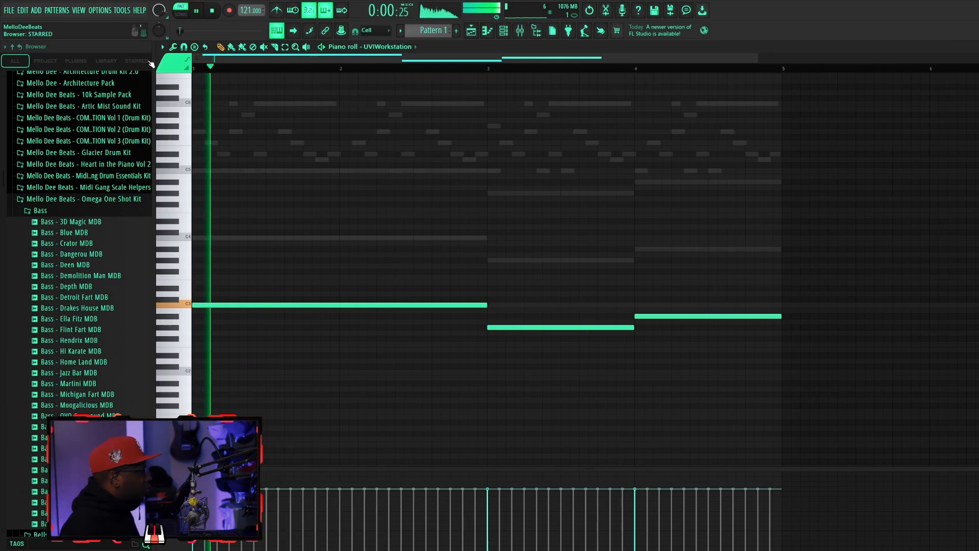